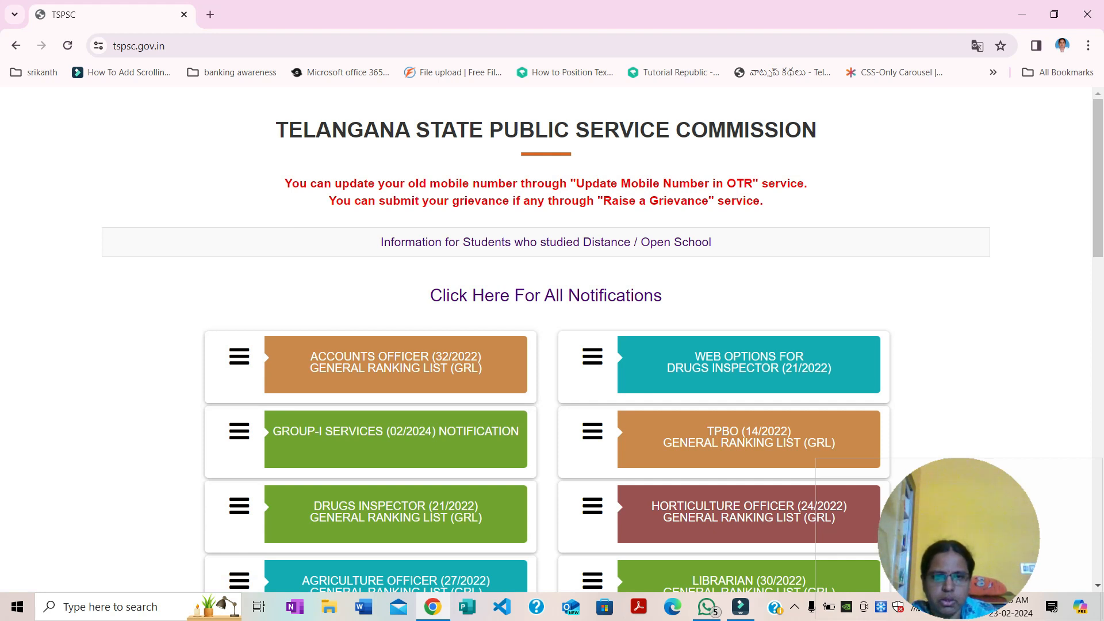
Step: Open the New Registration (OTR) service from the TSPSC home page
{"action": "scroll", "coordinate": [546, 339], "scroll_direction": "down", "scroll_amount": 5}
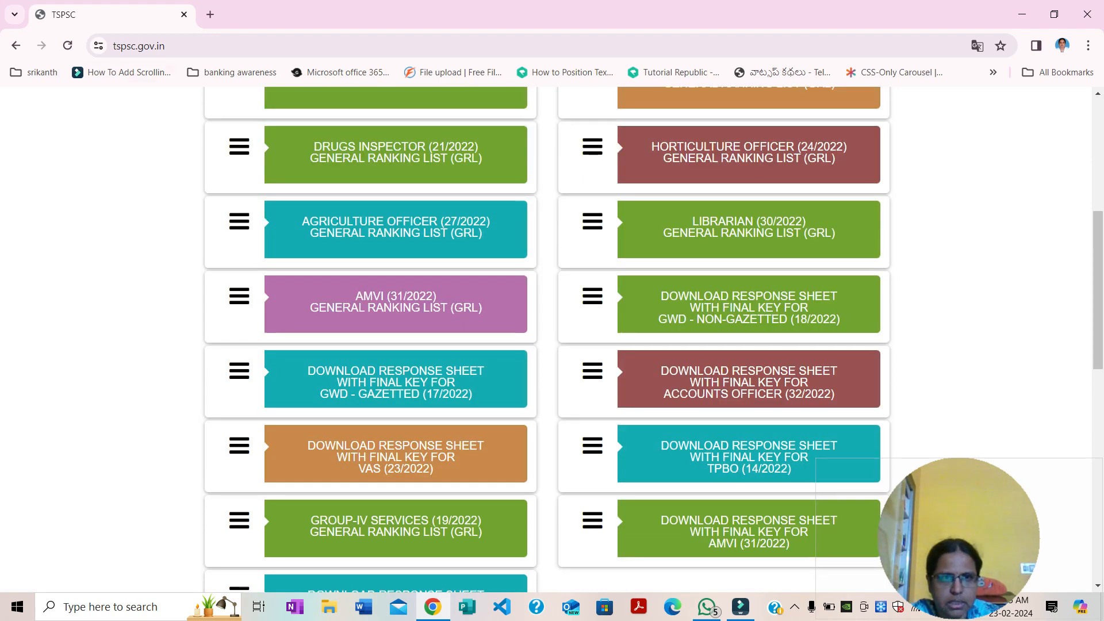
{"action": "scroll", "coordinate": [546, 340], "scroll_direction": "down", "scroll_amount": 6}
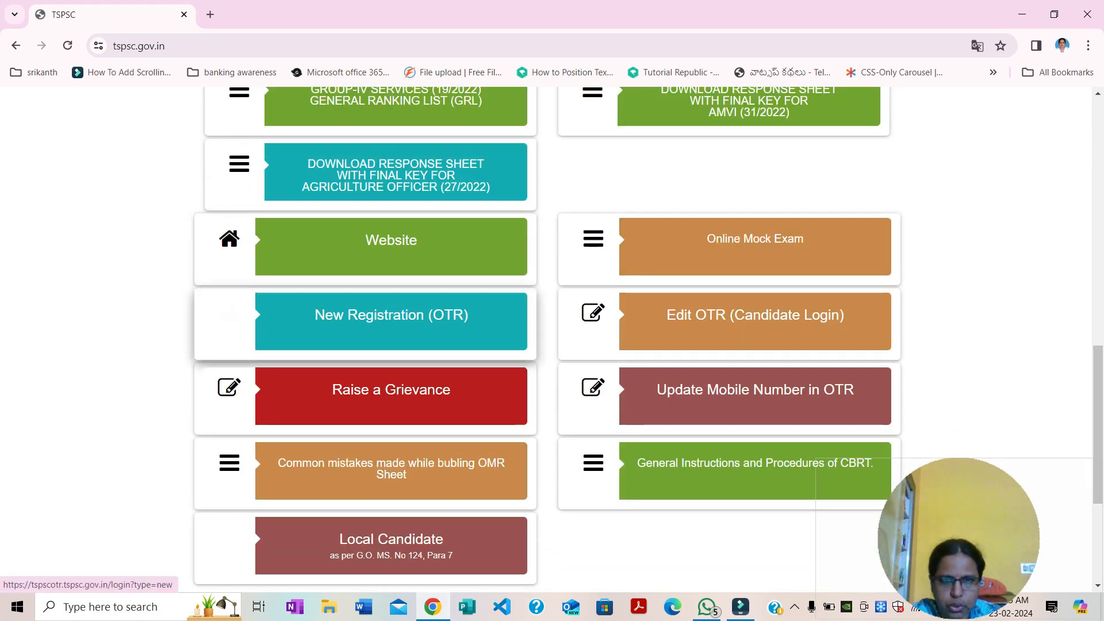
{"action": "scroll", "coordinate": [365, 287], "scroll_direction": "down", "scroll_amount": 1}
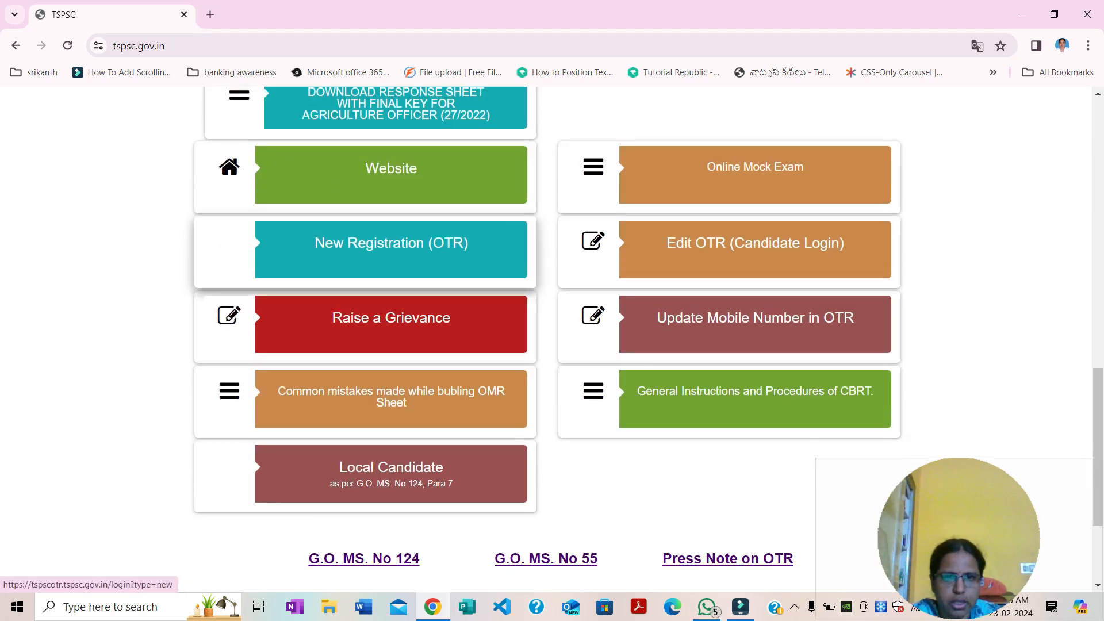
{"action": "left_click", "coordinate": [391, 253]}
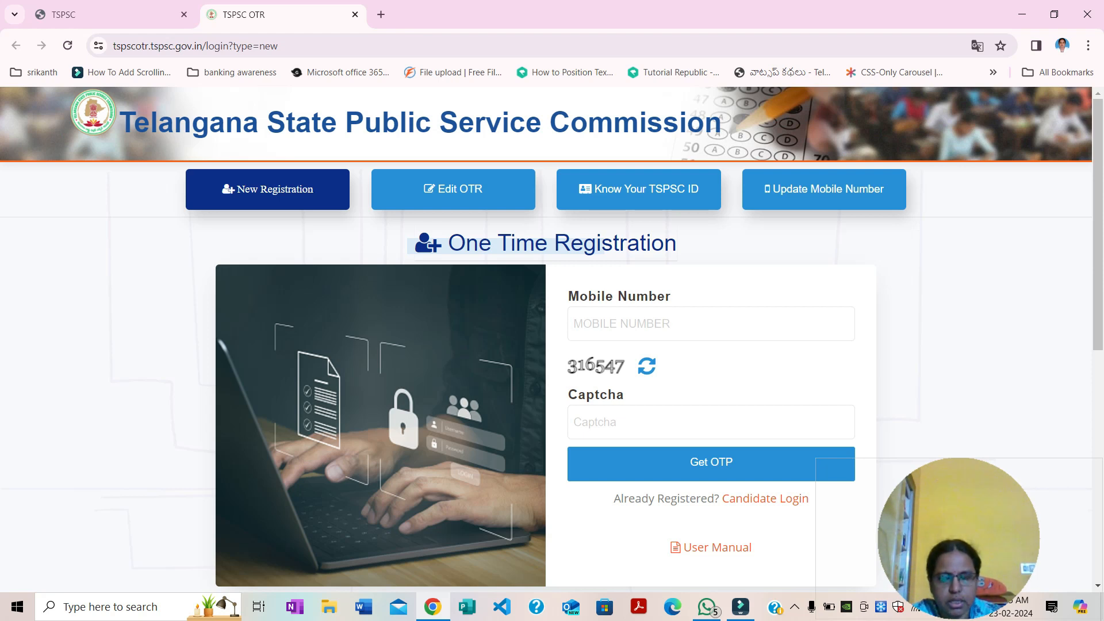
Step: Examine the fields required on the Know Your TSPSC ID, Update Mobile Number and Edit OTR forms
{"action": "left_click", "coordinate": [638, 190]}
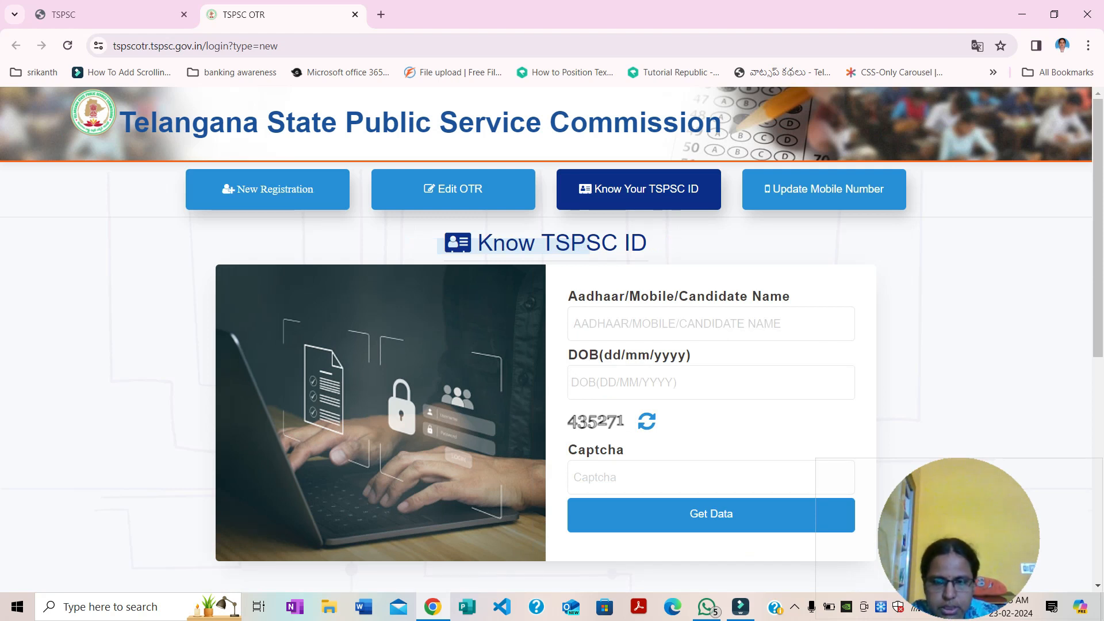
{"action": "scroll", "coordinate": [552, 345], "scroll_direction": "down", "scroll_amount": 1}
{"action": "scroll", "coordinate": [552, 345], "scroll_direction": "up", "scroll_amount": 1}
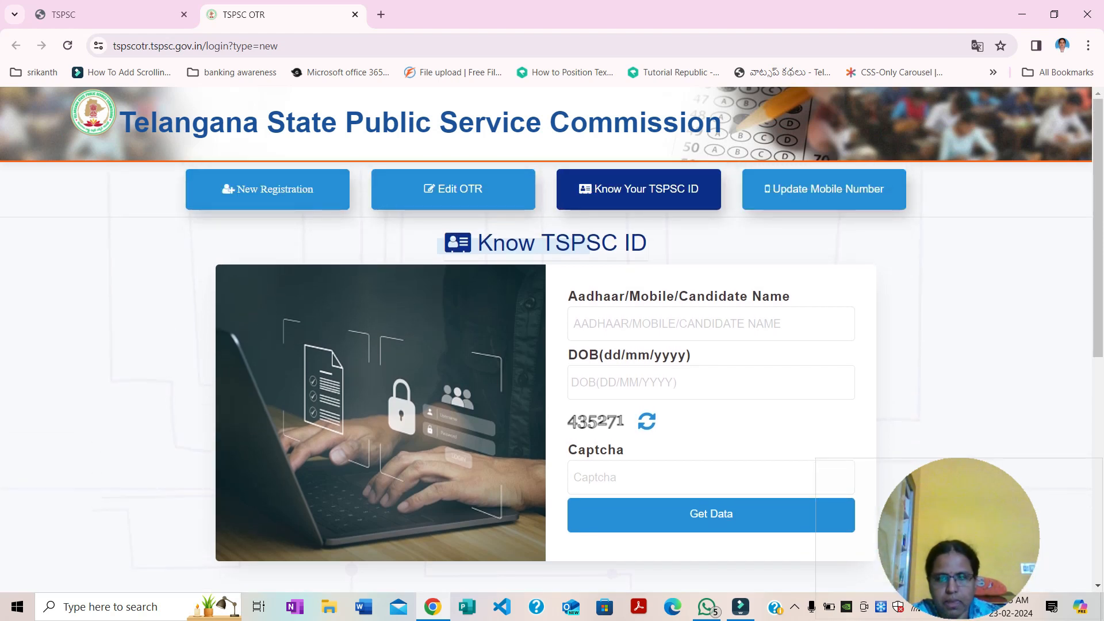
{"action": "left_click", "coordinate": [824, 189]}
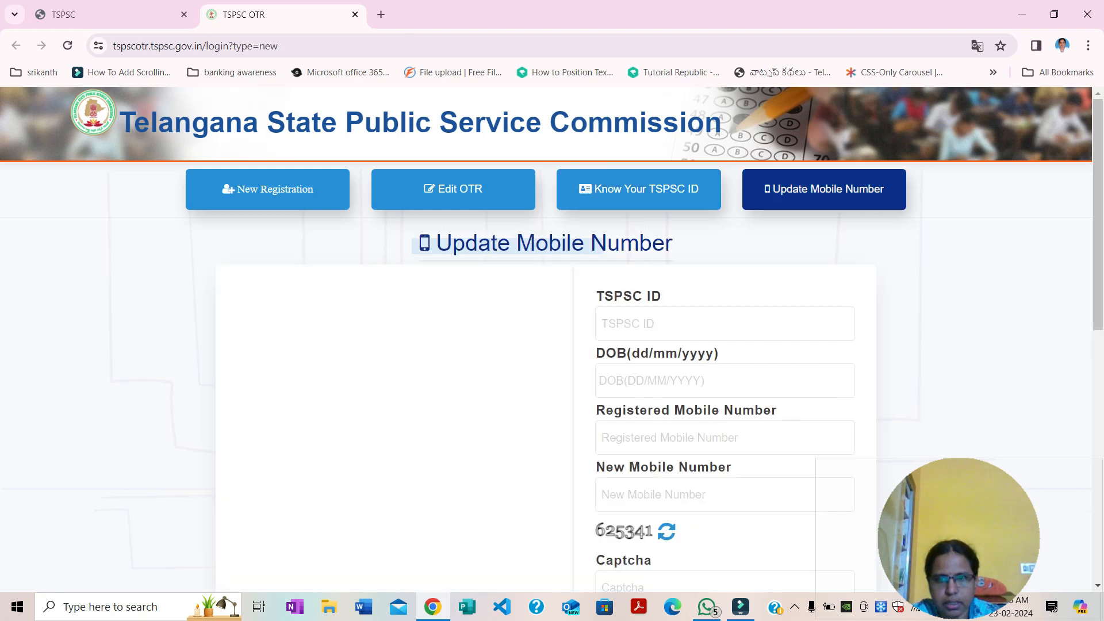
{"action": "scroll", "coordinate": [552, 345], "scroll_direction": "down", "scroll_amount": 1}
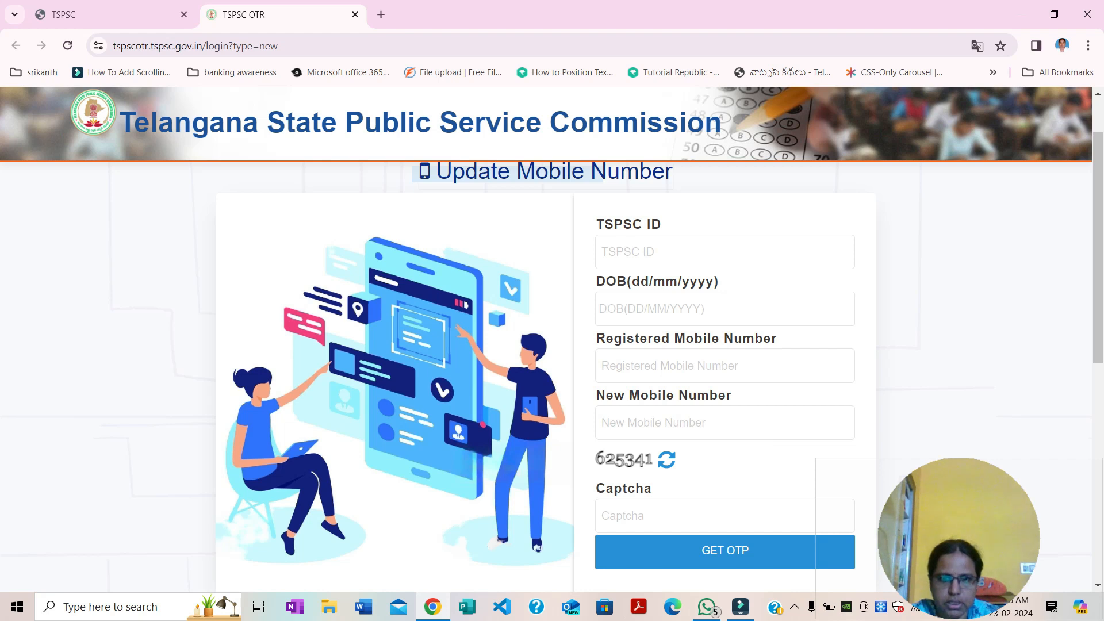
{"action": "scroll", "coordinate": [552, 374], "scroll_direction": "down", "scroll_amount": 1}
{"action": "scroll", "coordinate": [552, 374], "scroll_direction": "up", "scroll_amount": 3}
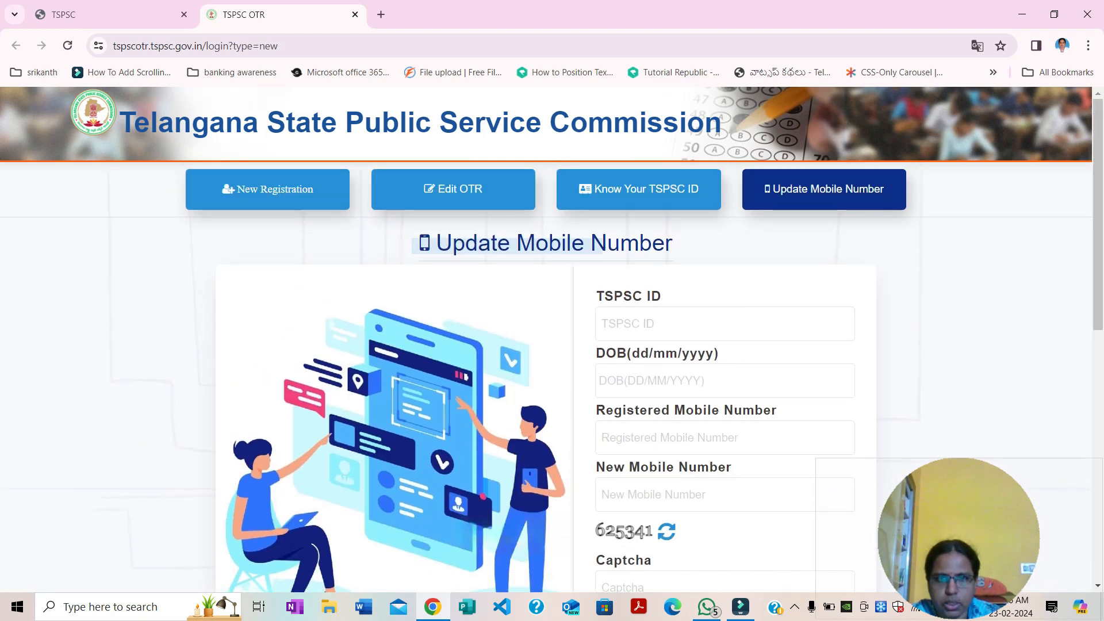
{"action": "left_click", "coordinate": [453, 190]}
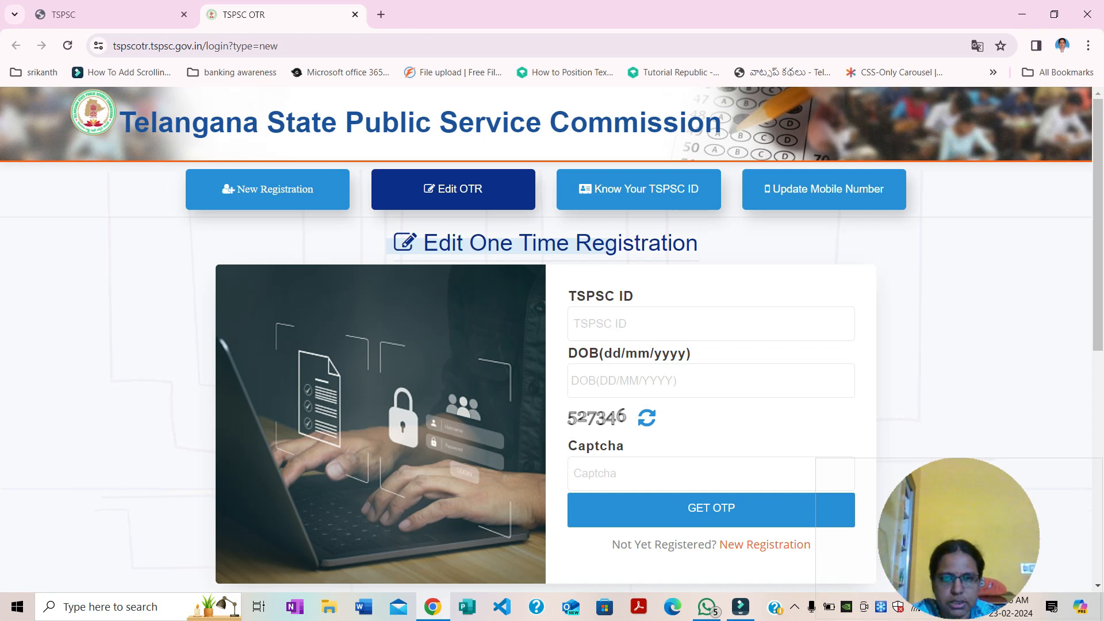
Step: Start a new registration, fill in the candidate's Aadhaar number and name, and save the Aadhaar details
{"action": "left_click", "coordinate": [267, 189]}
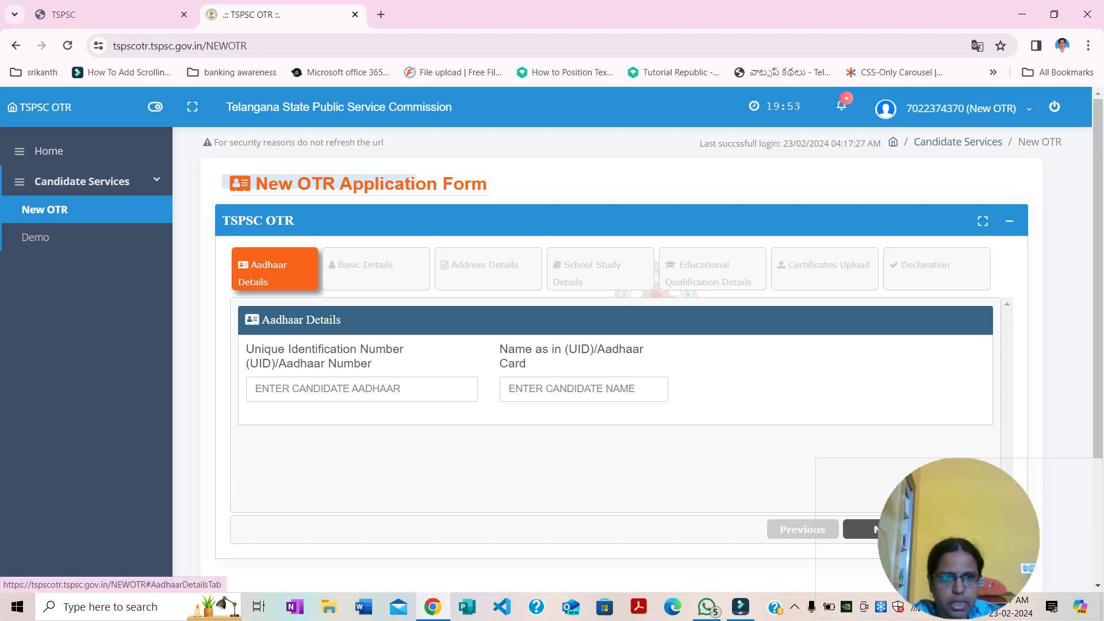
{"action": "scroll", "coordinate": [361, 319], "scroll_direction": "down", "scroll_amount": 1}
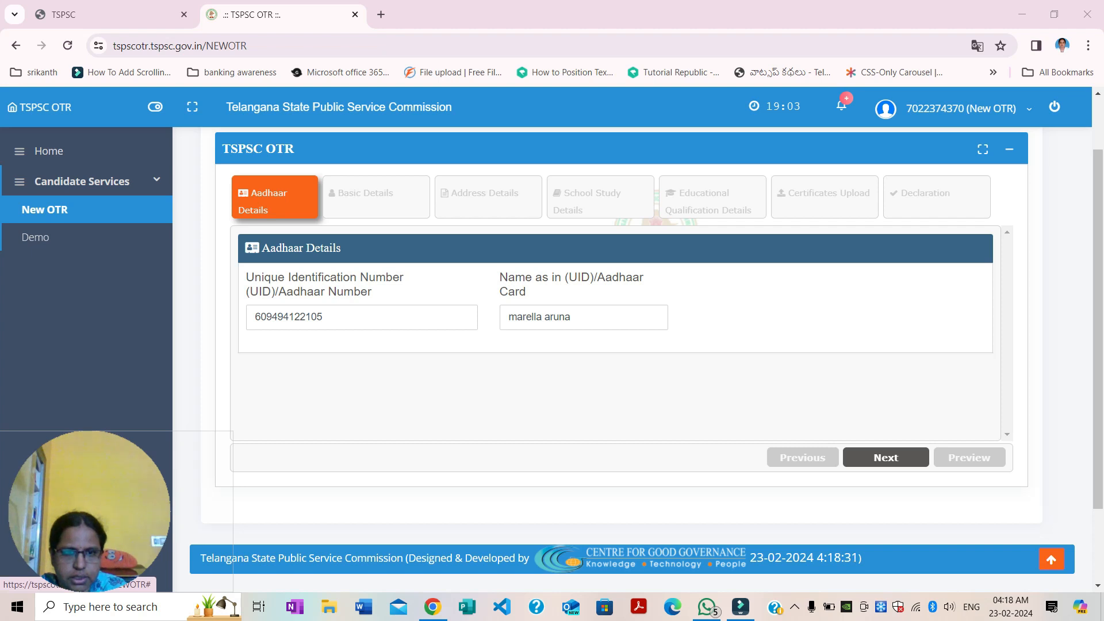
{"action": "left_click", "coordinate": [886, 458]}
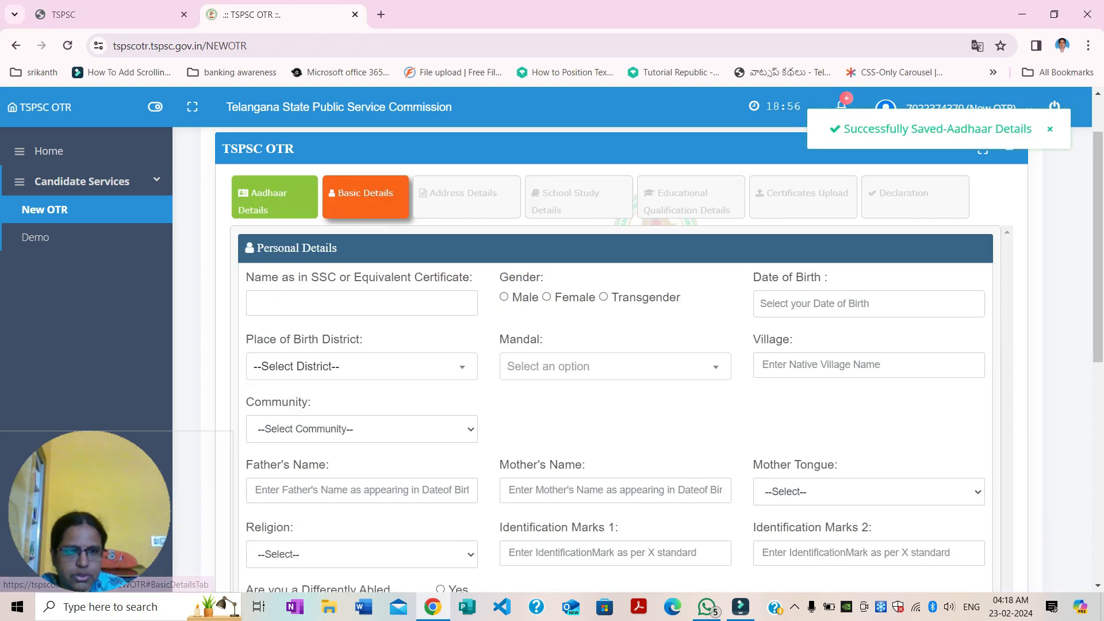
Step: Enter the candidate's name as in the SSC certificate, select Female as gender, and set the date of birth
{"action": "left_click", "coordinate": [361, 303]}
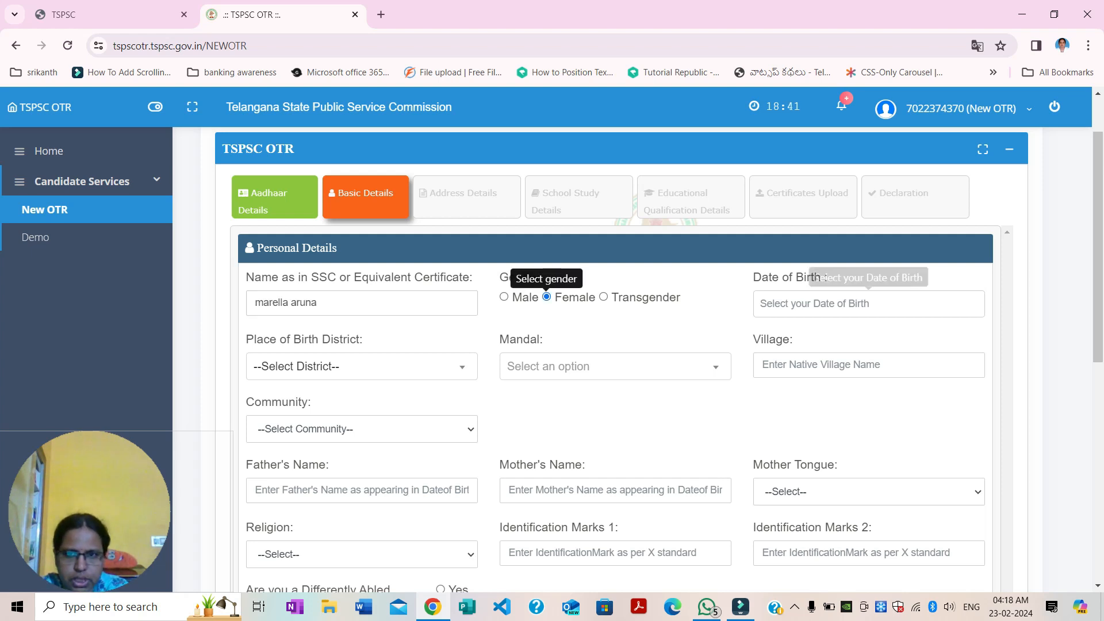
{"action": "left_click", "coordinate": [868, 304]}
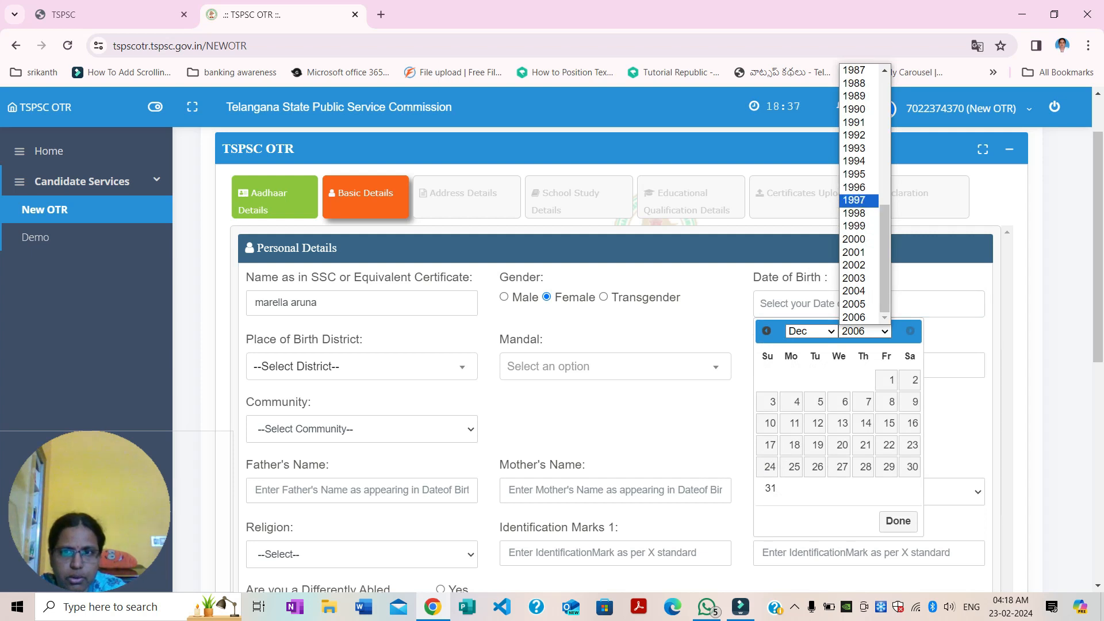
{"action": "scroll", "coordinate": [859, 200], "scroll_direction": "up", "scroll_amount": 2}
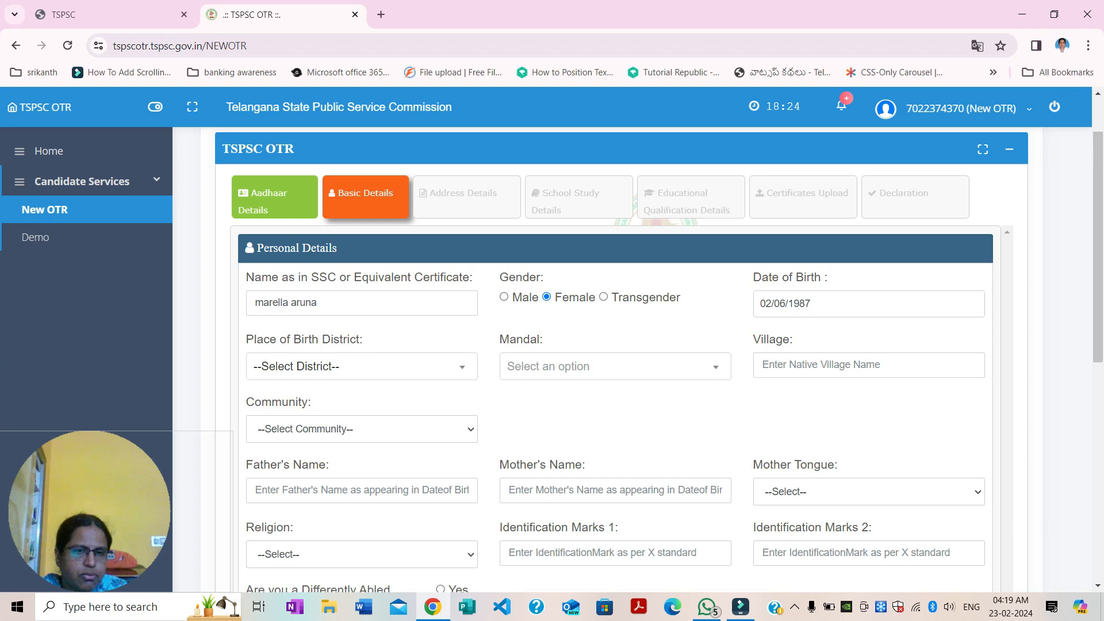
Step: Set the place of birth district to Other than Telangana State
{"action": "left_click", "coordinate": [357, 366]}
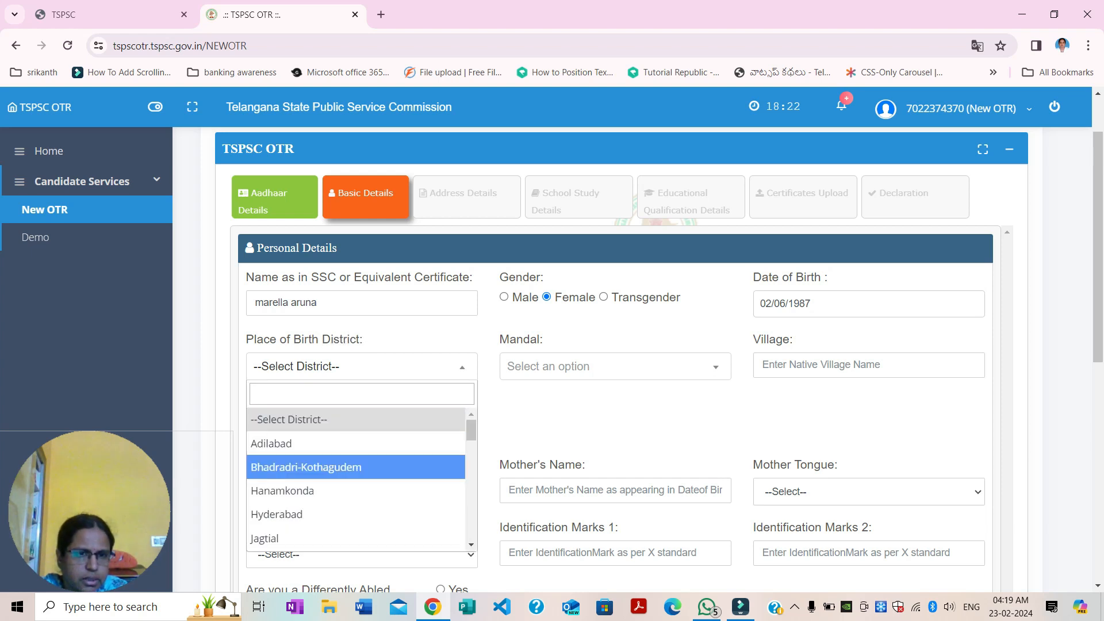
{"action": "key", "text": "Down"}
{"action": "key", "text": "Down"}
{"action": "key", "text": "Down"}
{"action": "key", "text": "Down"}
{"action": "key", "text": "Down"}
{"action": "key", "text": "Down"}
{"action": "key", "text": "Down"}
{"action": "key", "text": "Down"}
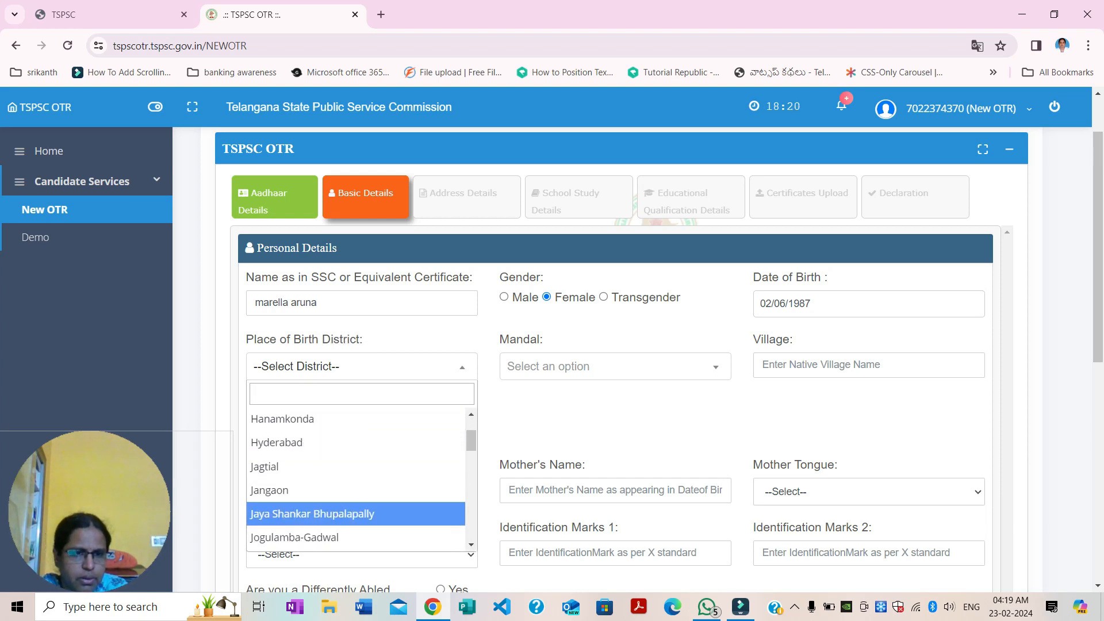
{"action": "key", "text": "Down"}
{"action": "key", "text": "Down"}
{"action": "key", "text": "Down"}
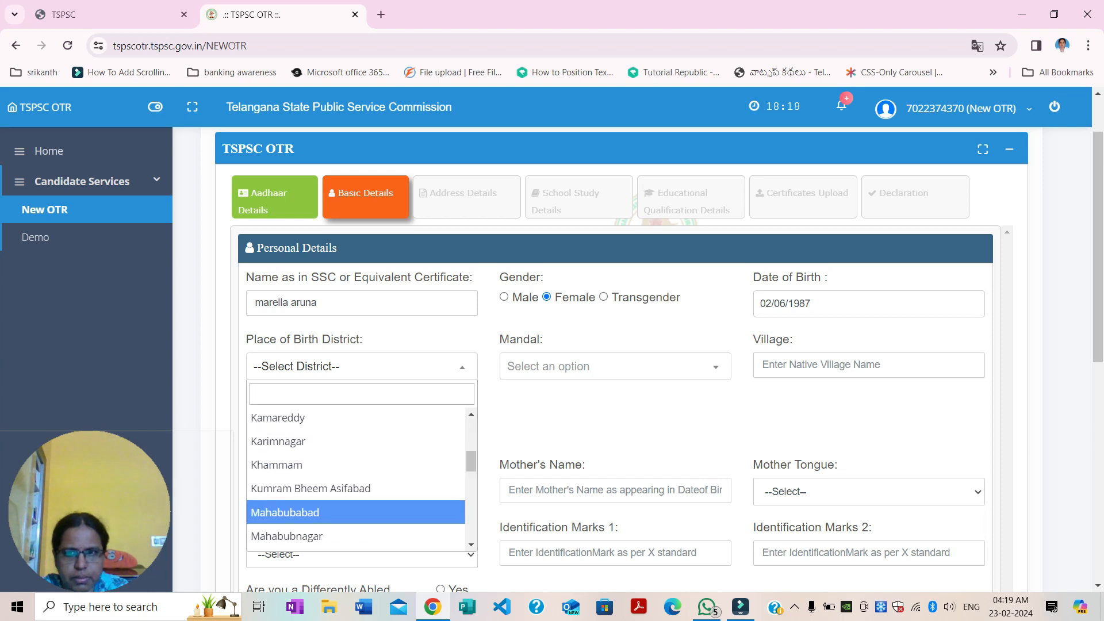
{"action": "key", "text": "Up"}
{"action": "key", "text": "Up"}
{"action": "key", "text": "Up"}
{"action": "key", "text": "Up"}
{"action": "key", "text": "Down"}
{"action": "key", "text": "Down"}
{"action": "scroll", "coordinate": [357, 466], "scroll_direction": "down", "scroll_amount": 7}
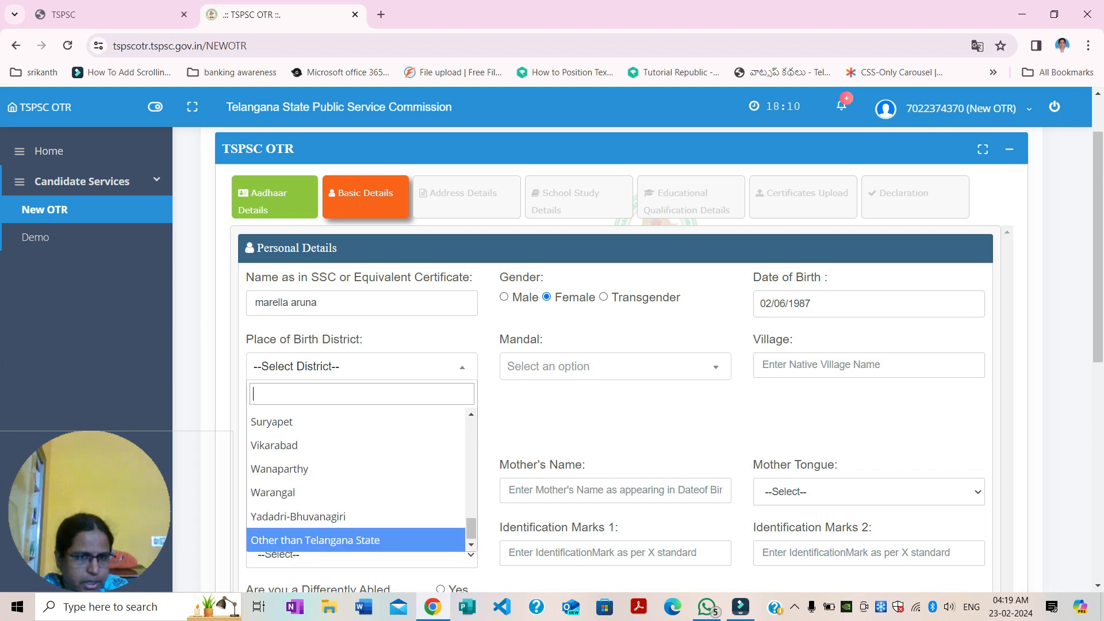
{"action": "scroll", "coordinate": [356, 469], "scroll_direction": "up", "scroll_amount": 4}
{"action": "scroll", "coordinate": [355, 479], "scroll_direction": "up", "scroll_amount": 5}
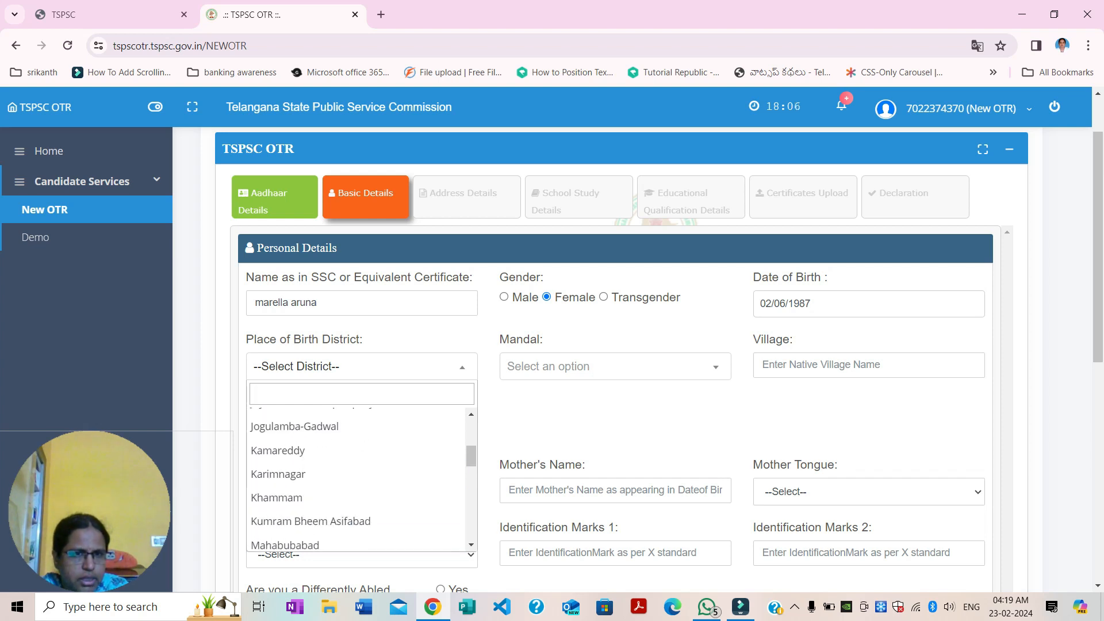
{"action": "scroll", "coordinate": [355, 478], "scroll_direction": "down", "scroll_amount": 1}
{"action": "scroll", "coordinate": [355, 475], "scroll_direction": "down", "scroll_amount": 8}
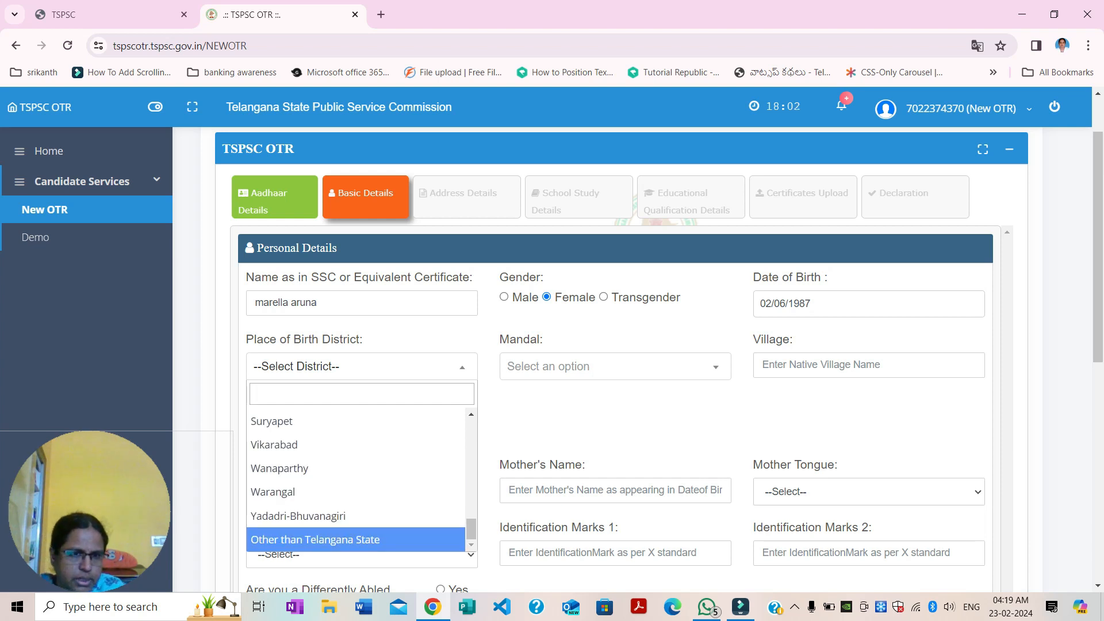
{"action": "left_click", "coordinate": [355, 540]}
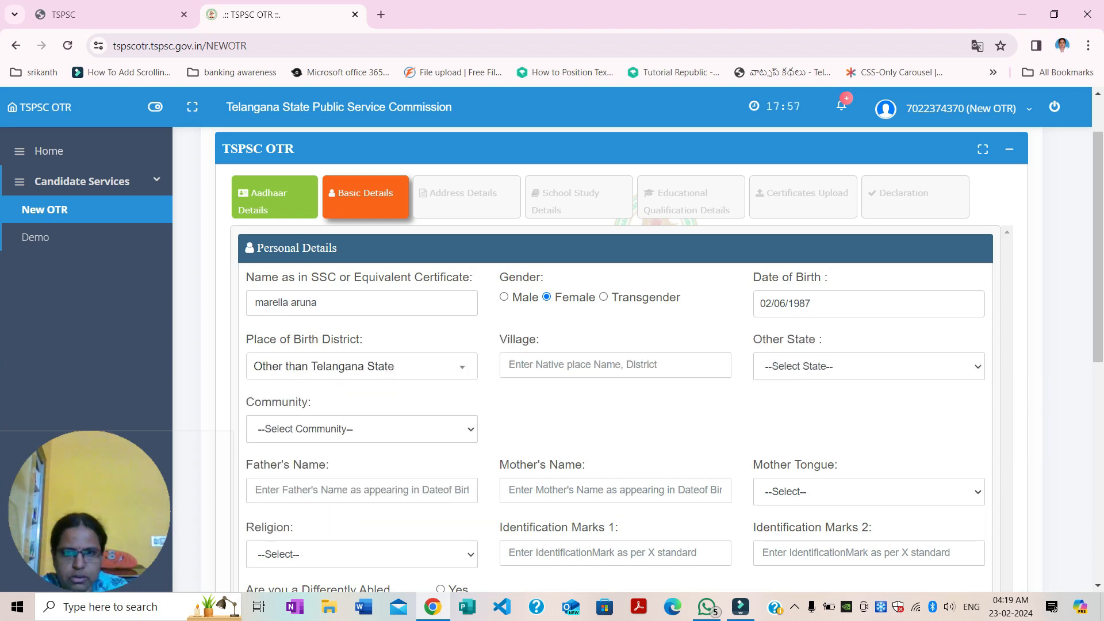
Step: Enter ONGOLE as the native village and select Andhra Pradesh as the other state
{"action": "left_click", "coordinate": [615, 365]}
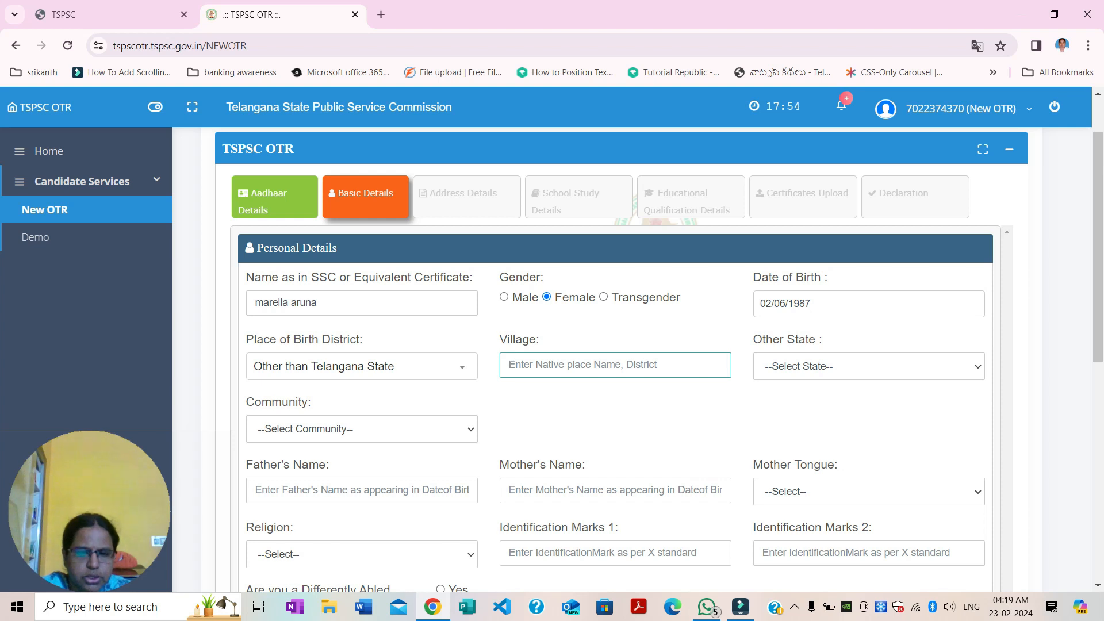
{"action": "type", "text": "ONGOLE"}
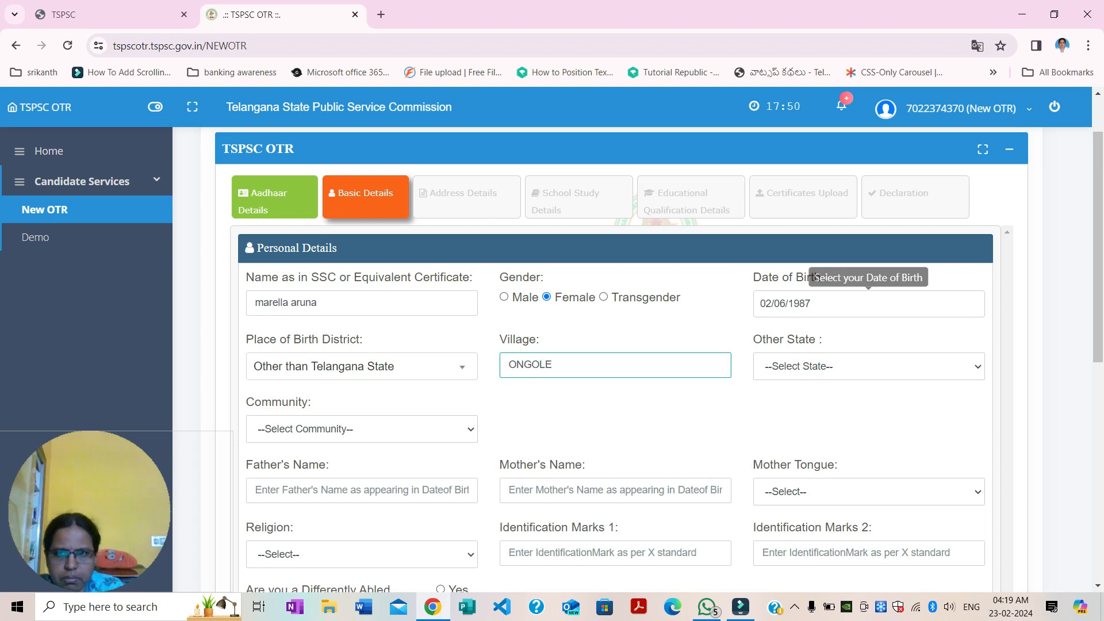
{"action": "left_click", "coordinate": [869, 366]}
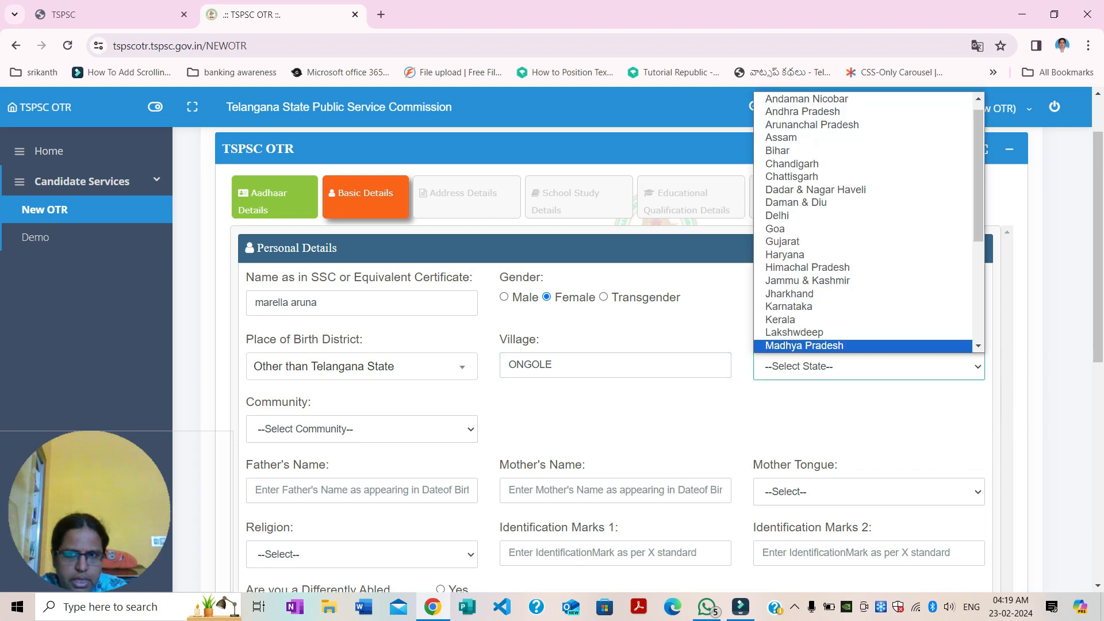
{"action": "left_click", "coordinate": [802, 114]}
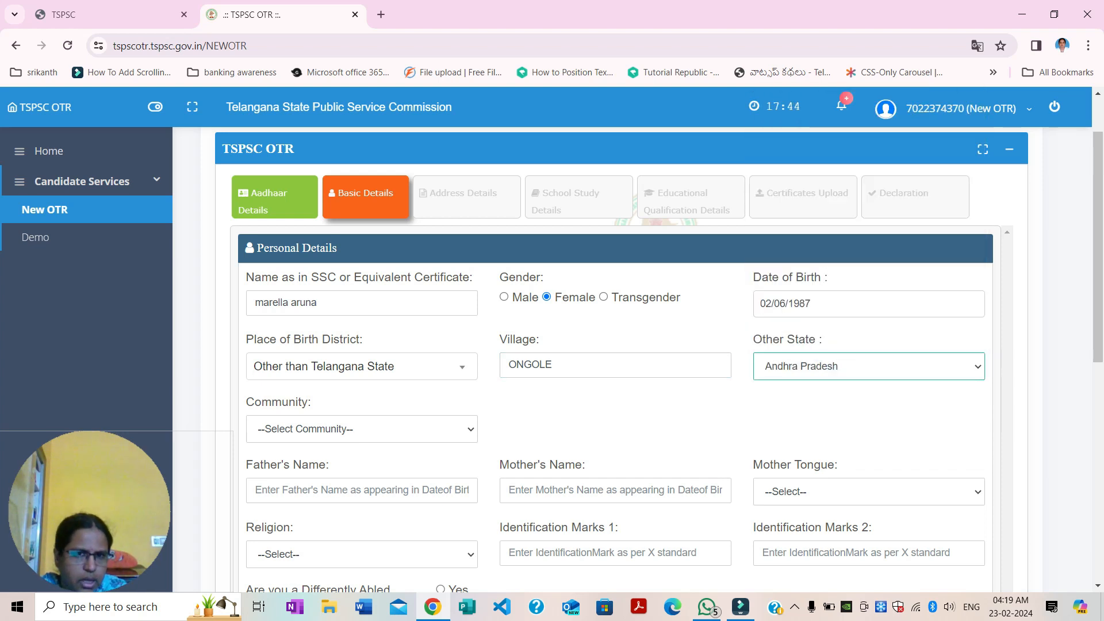
Step: Set the community to OC and answer No to claiming EWS
{"action": "key", "text": "Tab"}
{"action": "key", "text": "o"}
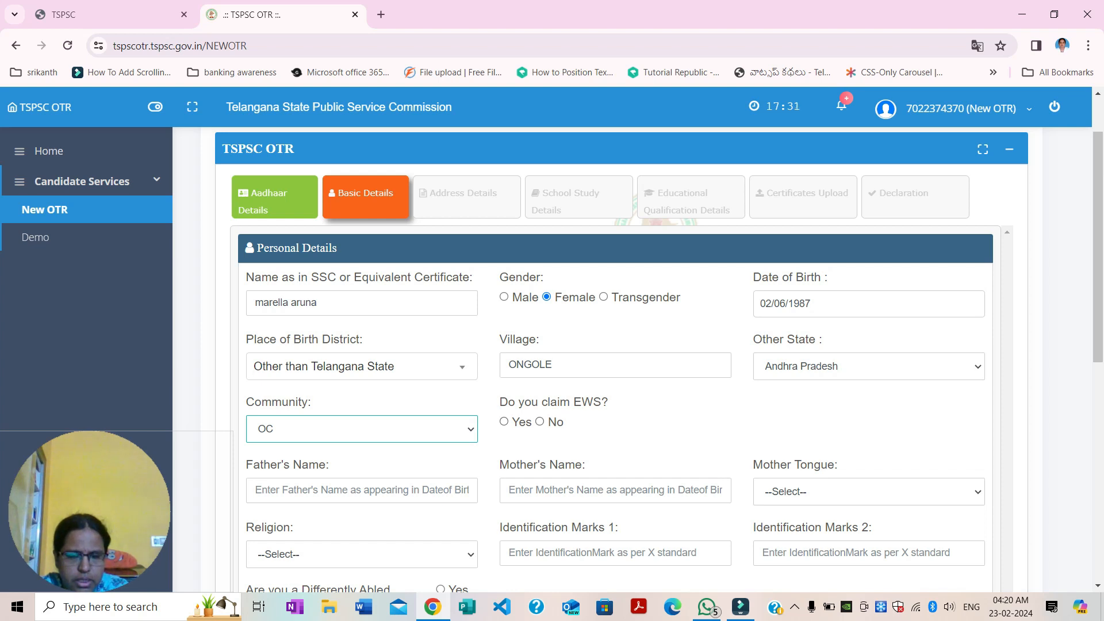
{"action": "left_click", "coordinate": [539, 422]}
Step: Fill in the father's and mother's names, mother tongue Telugu, religion Hindu, and both identification marks
{"action": "scroll", "coordinate": [362, 202], "scroll_direction": "down", "scroll_amount": 5}
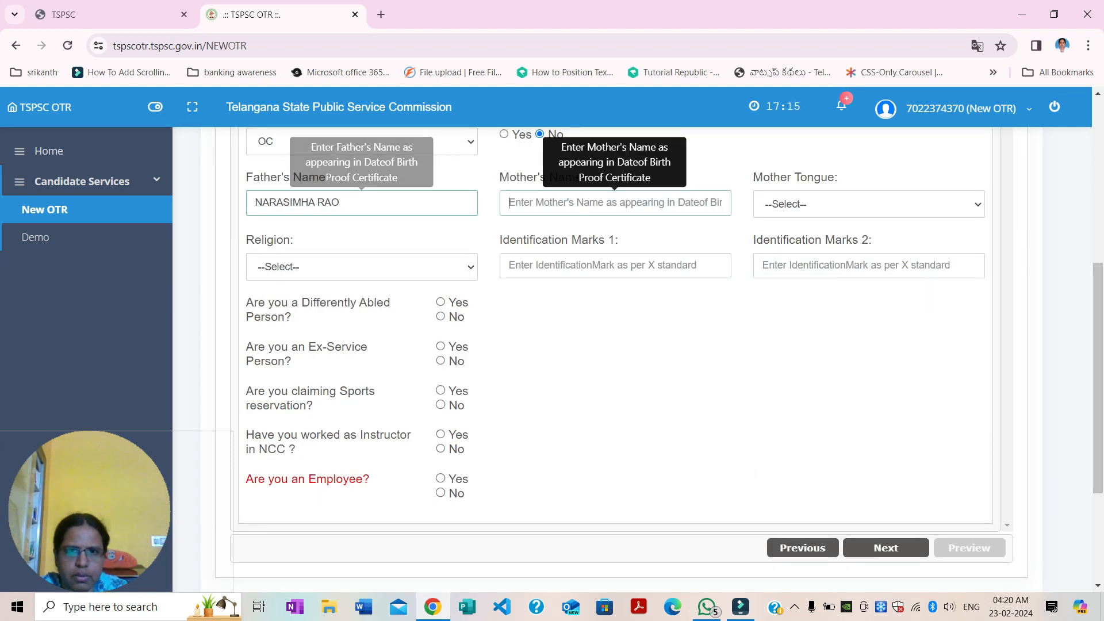
{"action": "key", "text": "Tab"}
{"action": "type", "text": "SUGUNA"}
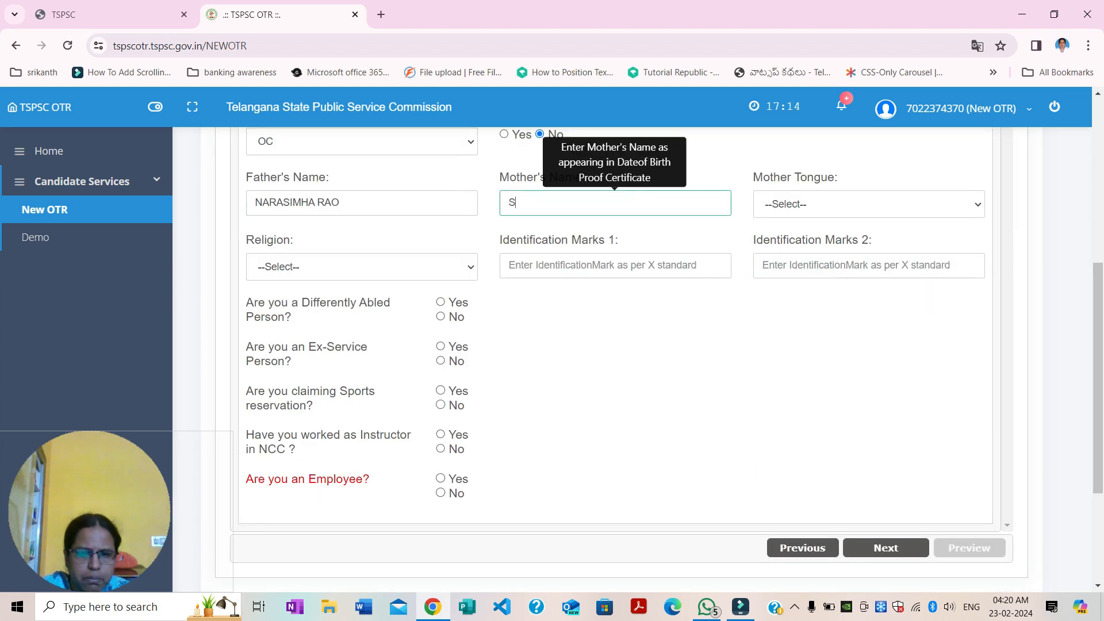
{"action": "key", "text": "Tab"}
{"action": "key", "text": "alt+Down"}
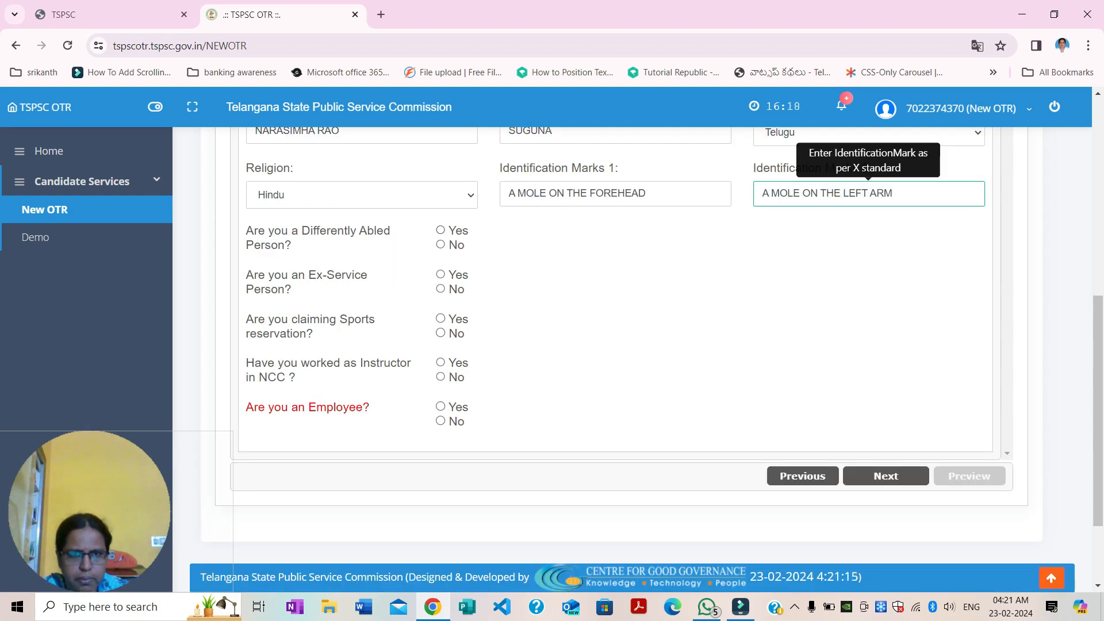
Step: Answer No to the differently abled, ex-service, sports reservation and NCC instructor questions
{"action": "left_click", "coordinate": [441, 245]}
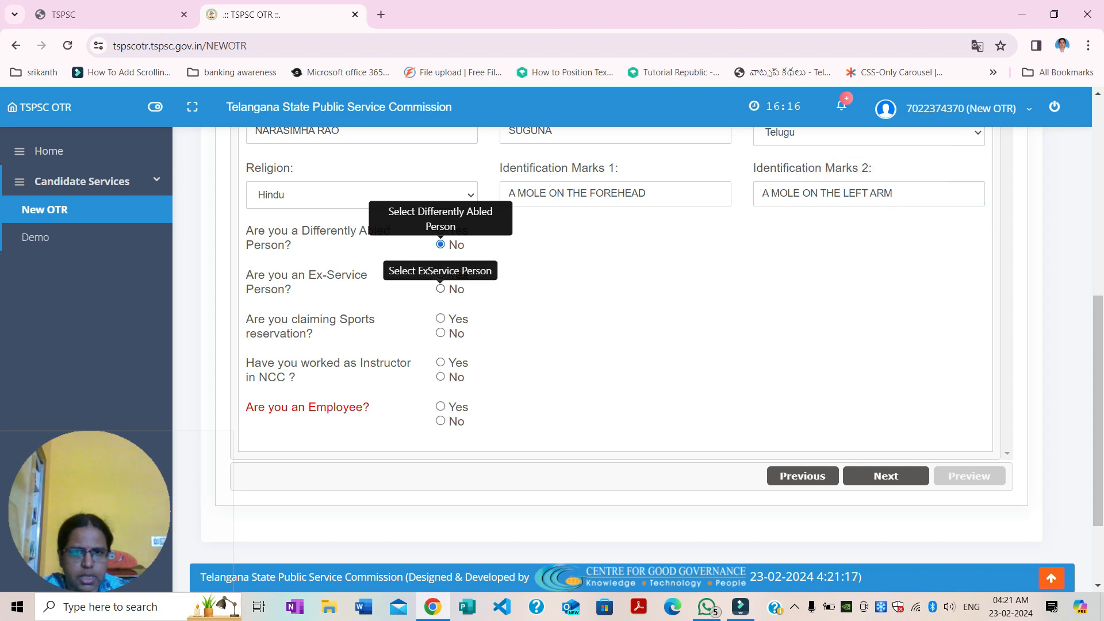
{"action": "left_click", "coordinate": [441, 289]}
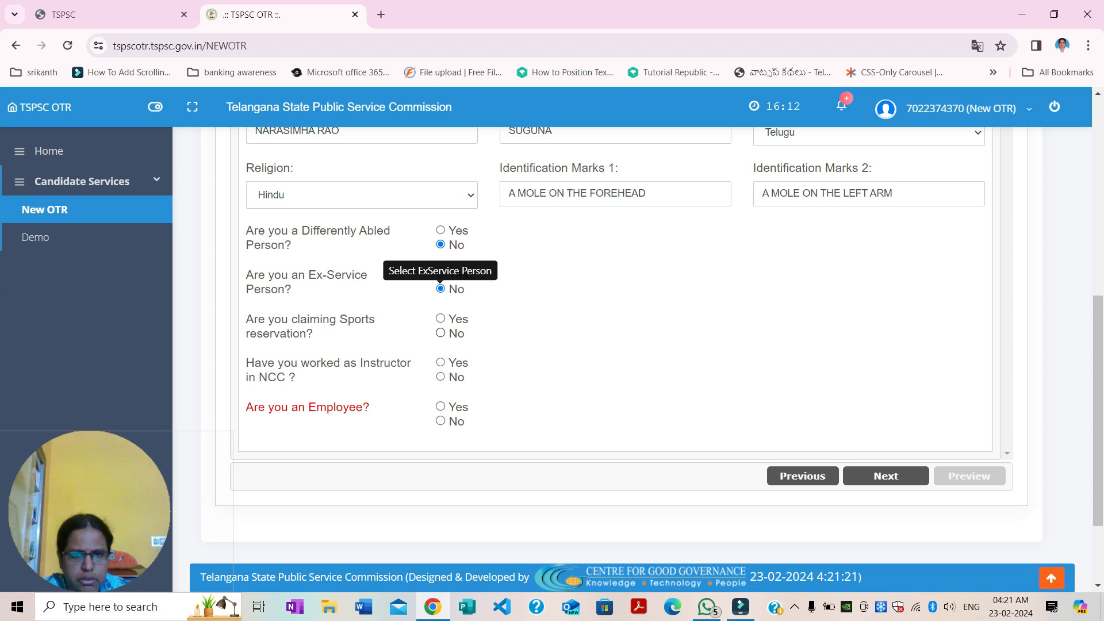
{"action": "left_click", "coordinate": [441, 333]}
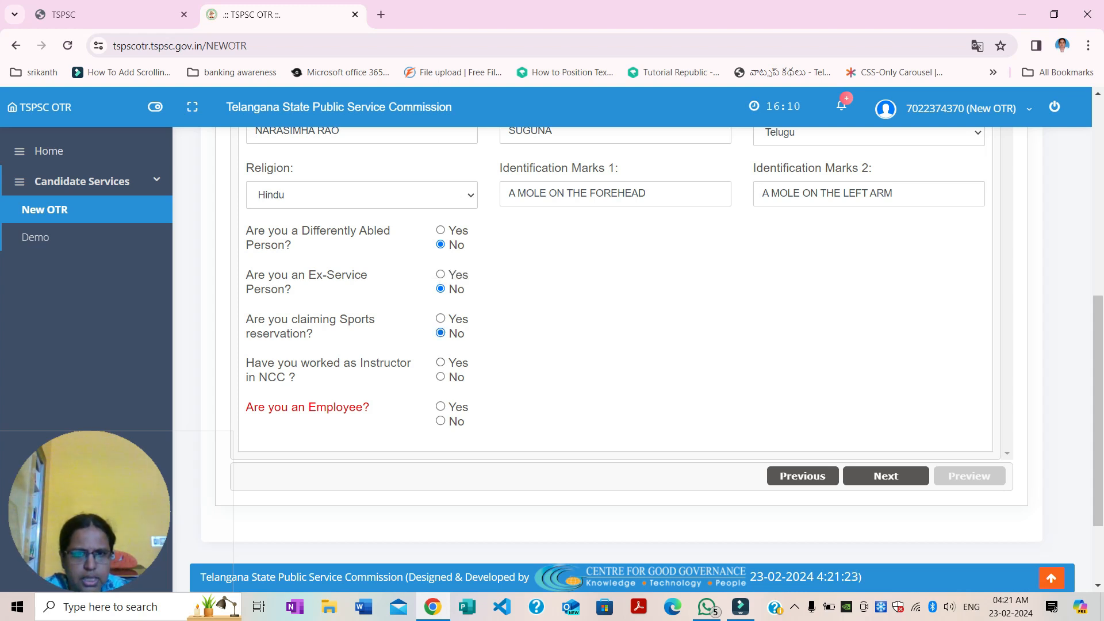
{"action": "left_click", "coordinate": [440, 376]}
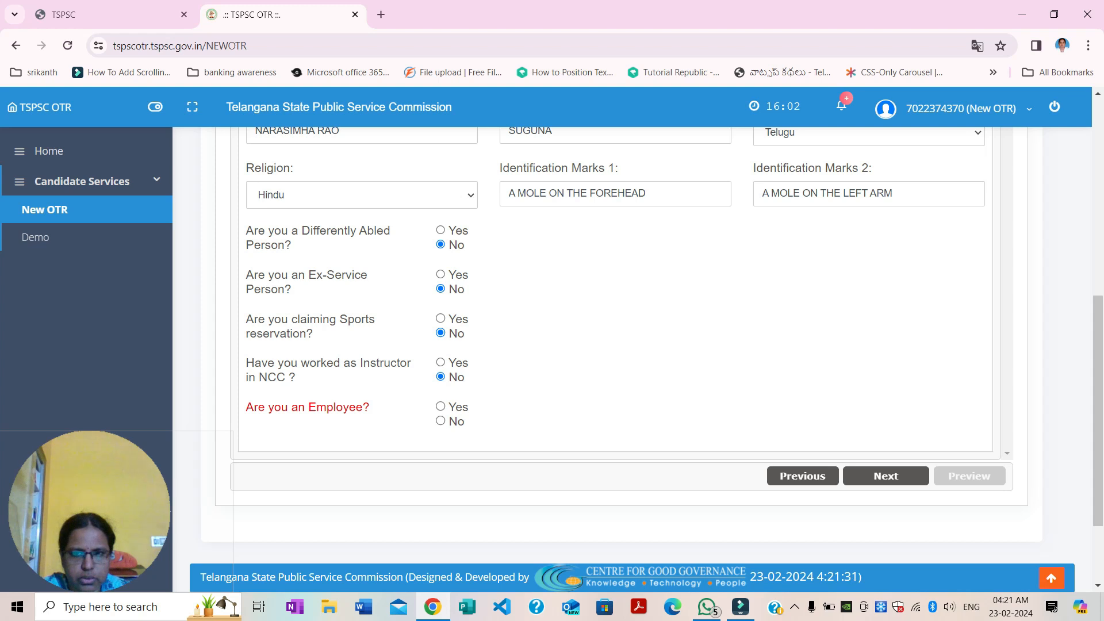
Step: Answer No to the employee question and continue to the address details
{"action": "left_click", "coordinate": [441, 421]}
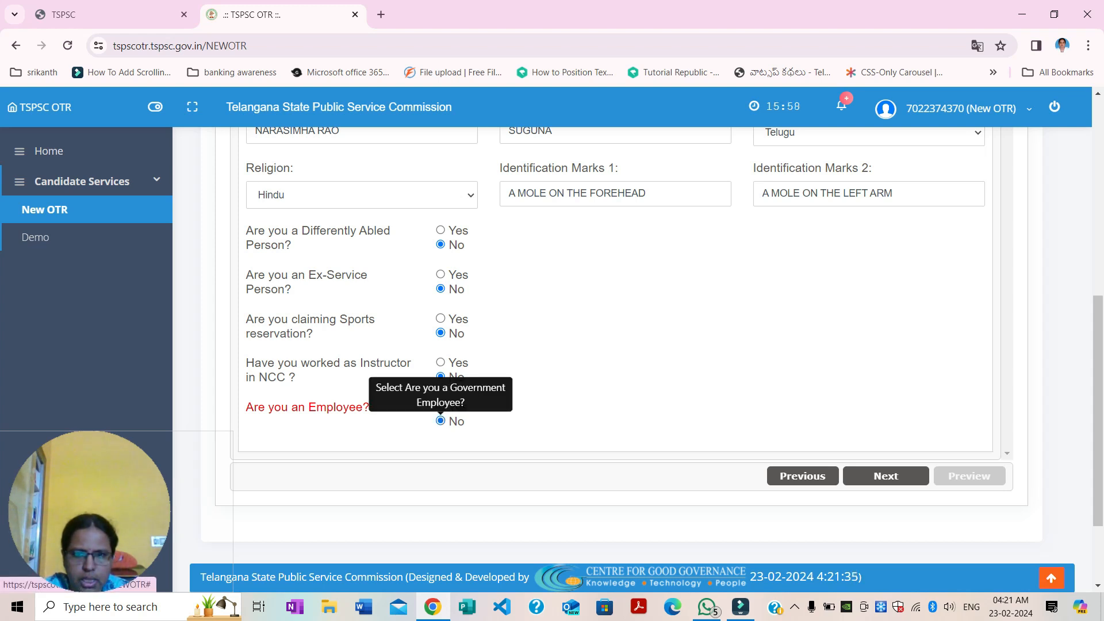
{"action": "left_click", "coordinate": [886, 477]}
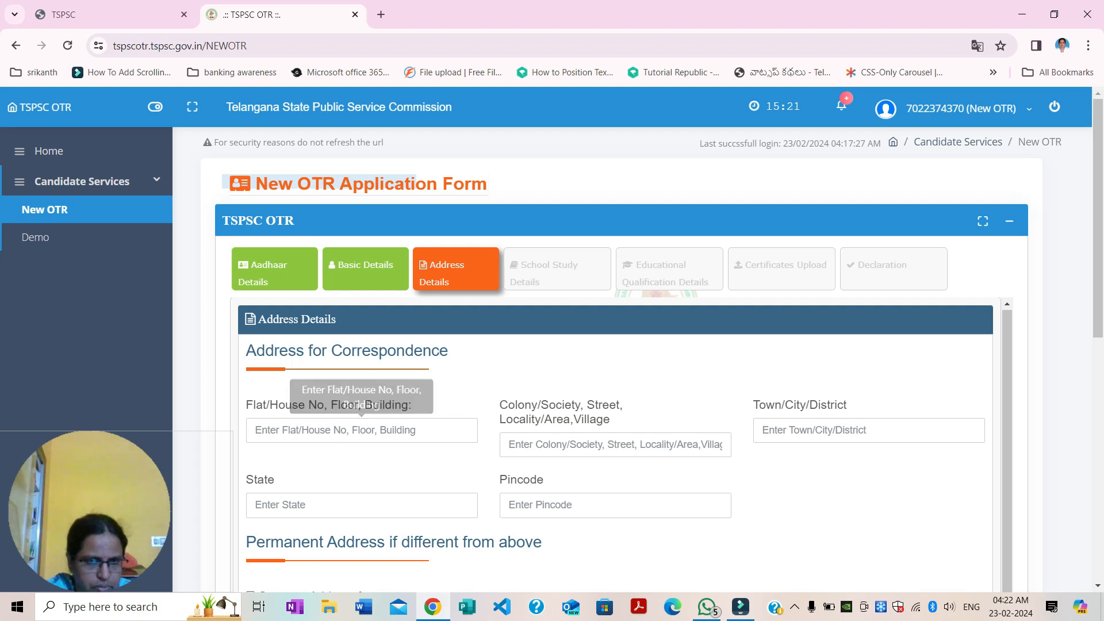
{"action": "scroll", "coordinate": [621, 357], "scroll_direction": "down", "scroll_amount": 1}
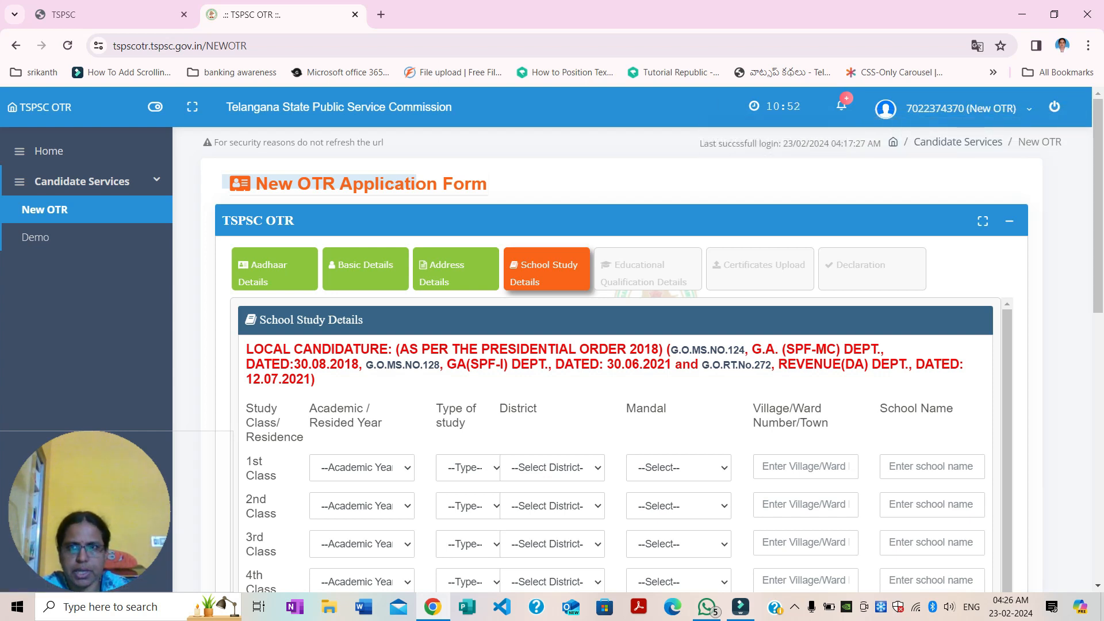
Step: Examine the School Study Details form, from the local candidature heading and class rows to the list of Telangana zones
{"action": "mouse_move", "coordinate": [776, 107]}
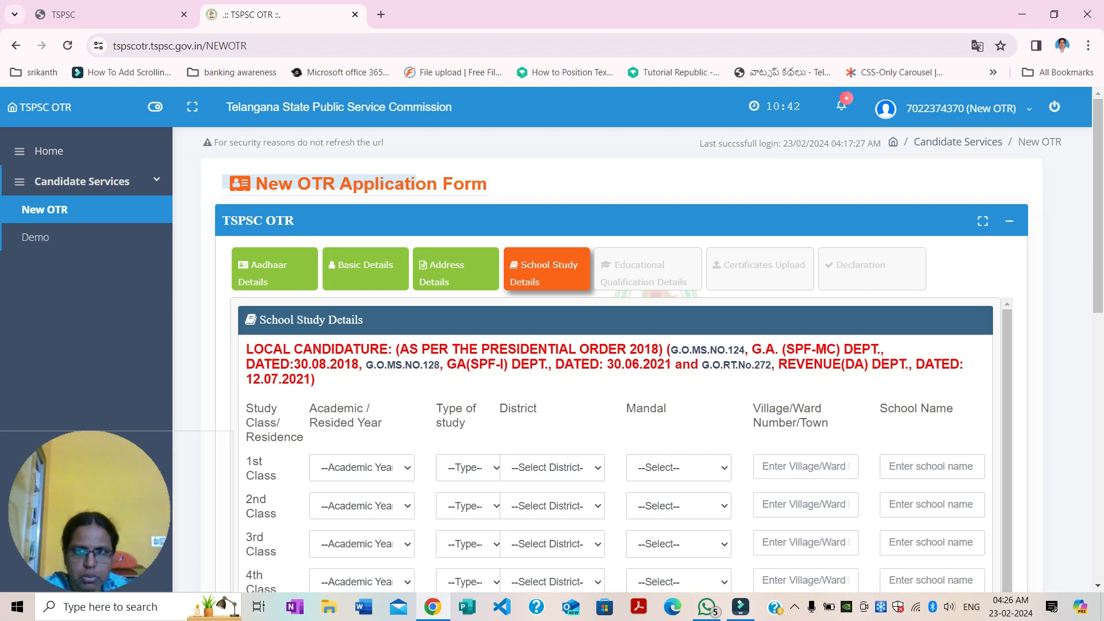
{"action": "scroll", "coordinate": [609, 368], "scroll_direction": "down", "scroll_amount": 1}
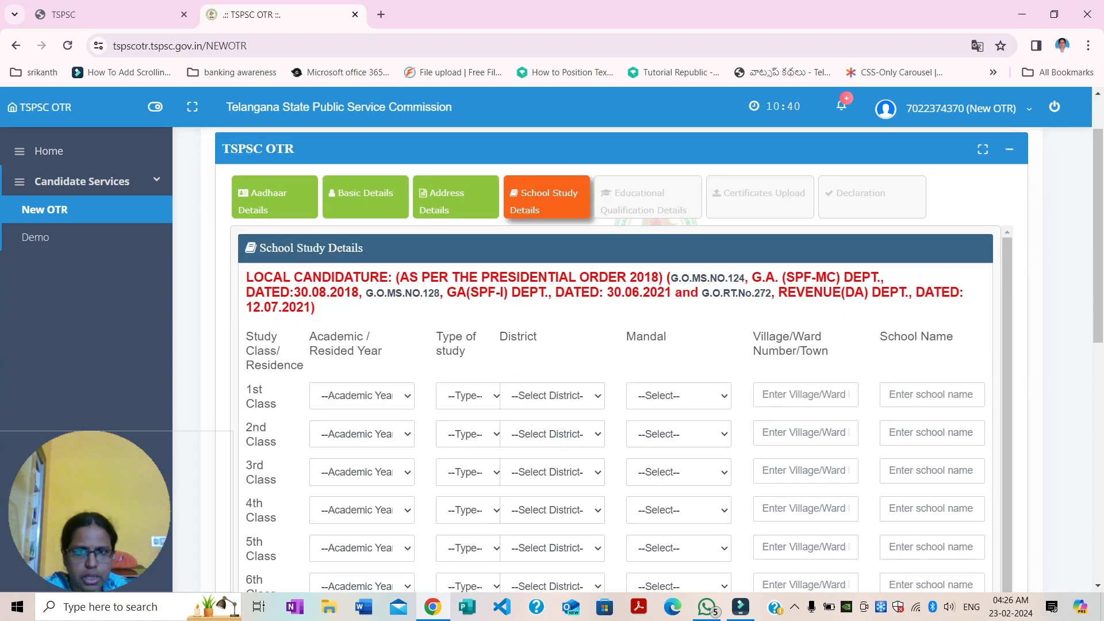
{"action": "scroll", "coordinate": [449, 322], "scroll_direction": "down", "scroll_amount": 1}
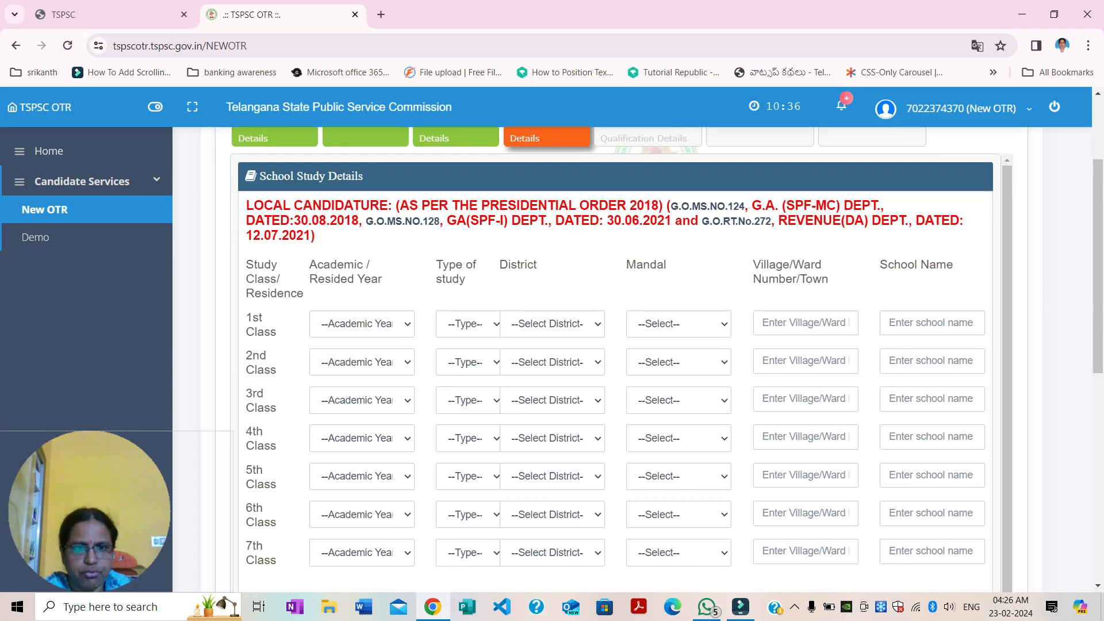
{"action": "scroll", "coordinate": [322, 282], "scroll_direction": "down", "scroll_amount": 1}
{"action": "scroll", "coordinate": [469, 368], "scroll_direction": "down", "scroll_amount": 3}
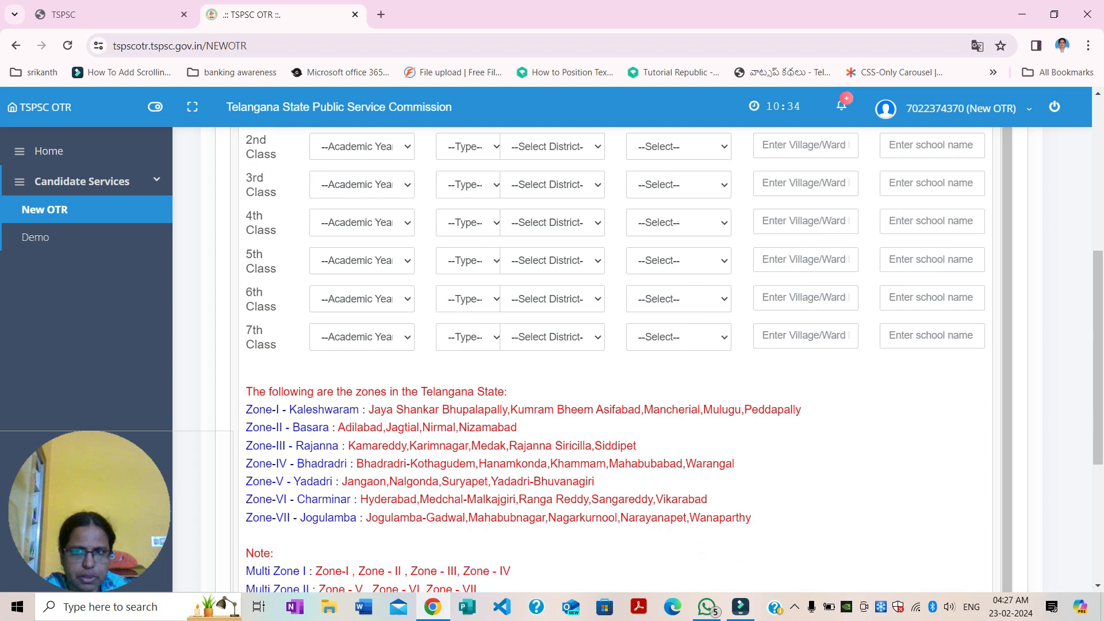
{"action": "scroll", "coordinate": [469, 368], "scroll_direction": "up", "scroll_amount": 2}
{"action": "scroll", "coordinate": [469, 368], "scroll_direction": "up", "scroll_amount": 1}
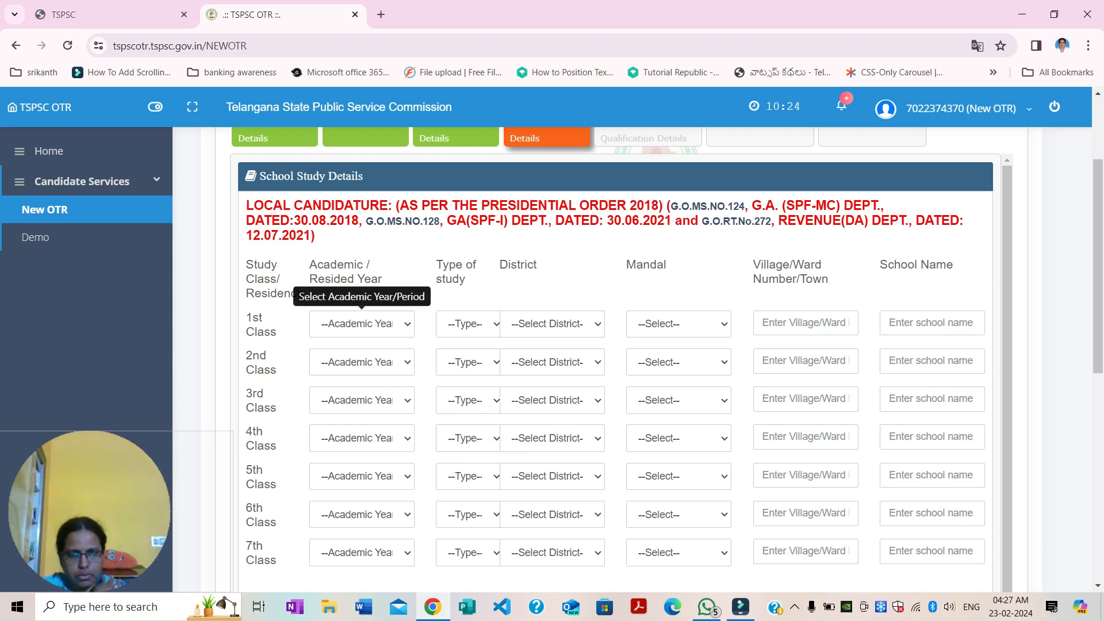
Step: Set the 1st Class academic year to 1992-1993 and the type of study to Regular
{"action": "left_click", "coordinate": [362, 324]}
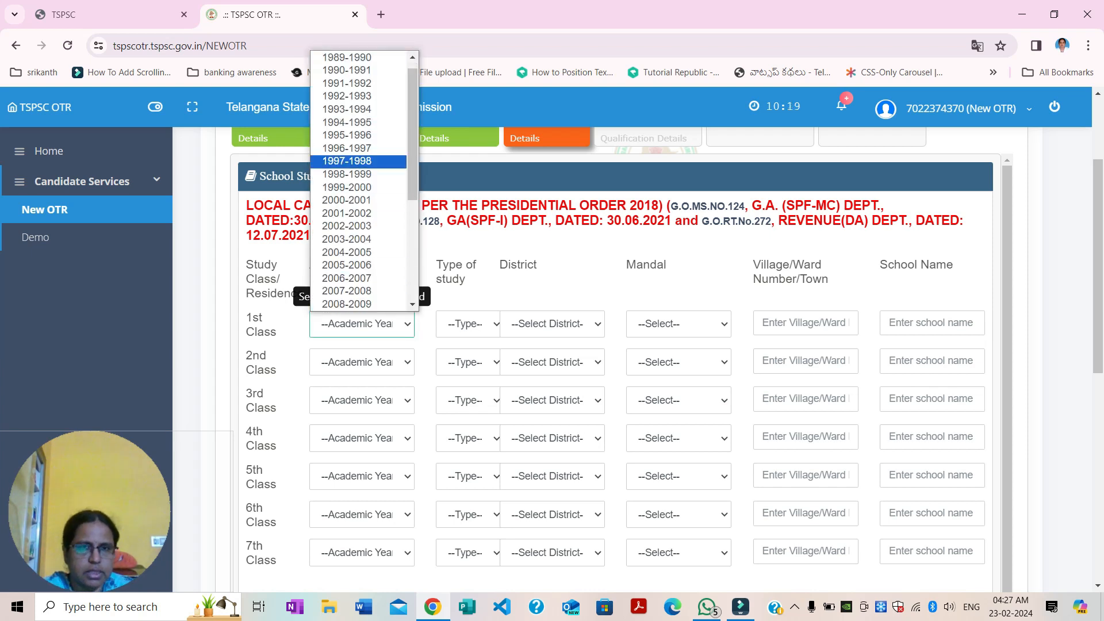
{"action": "scroll", "coordinate": [362, 180], "scroll_direction": "up", "scroll_amount": 1}
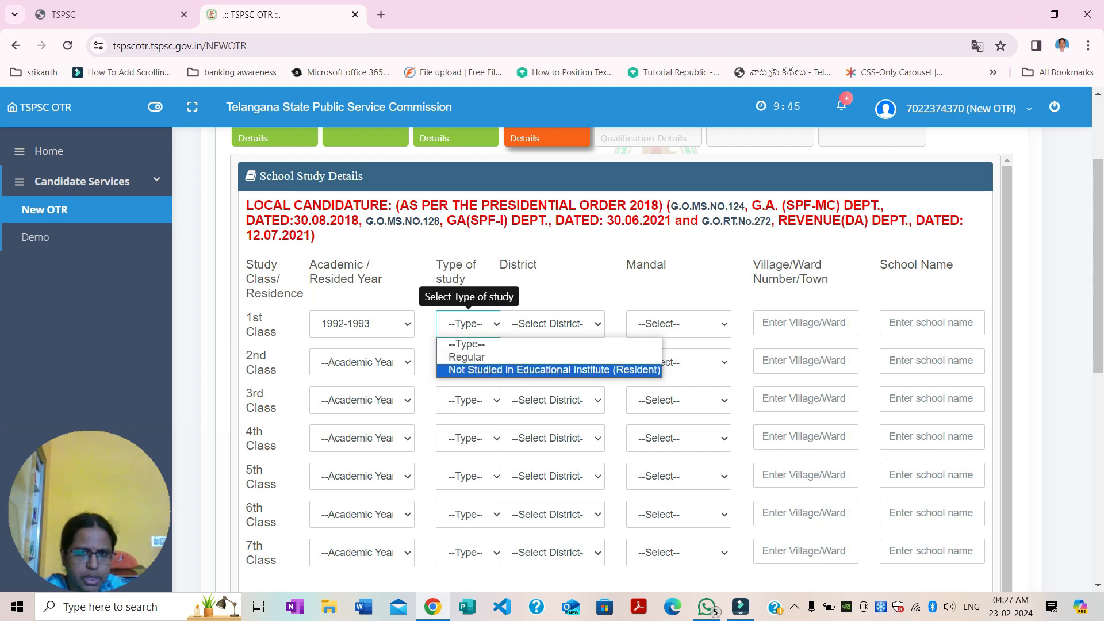
{"action": "left_click", "coordinate": [466, 357]}
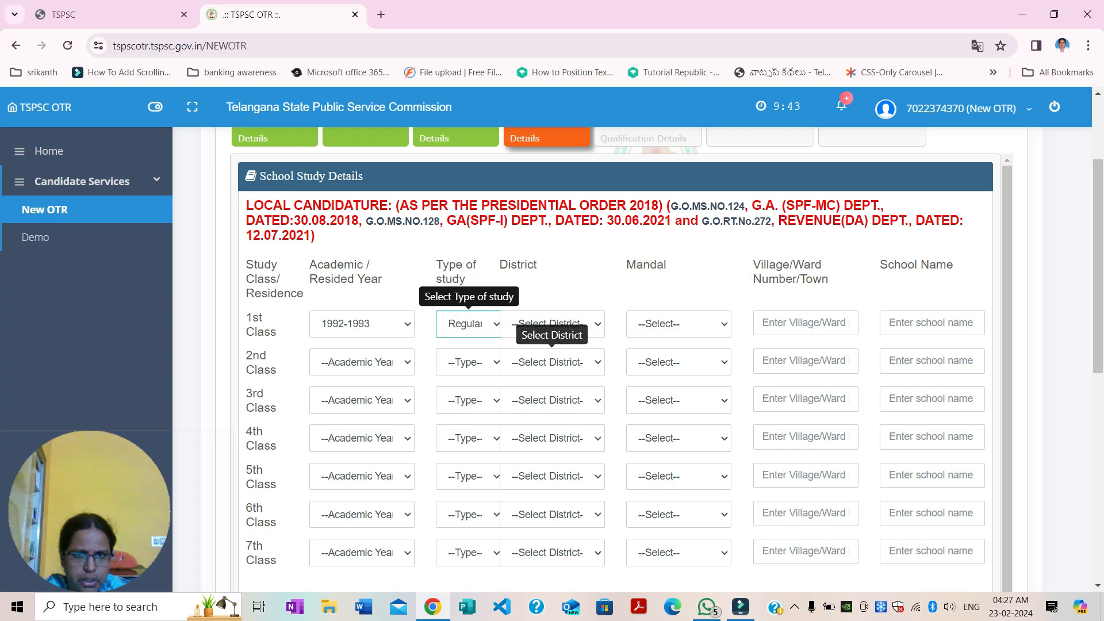
Step: Set the 1st Class district to Other than Telangana State and choose the corresponding out-of-state mandal
{"action": "left_click", "coordinate": [552, 323]}
{"action": "scroll", "coordinate": [552, 290], "scroll_direction": "down", "scroll_amount": 1}
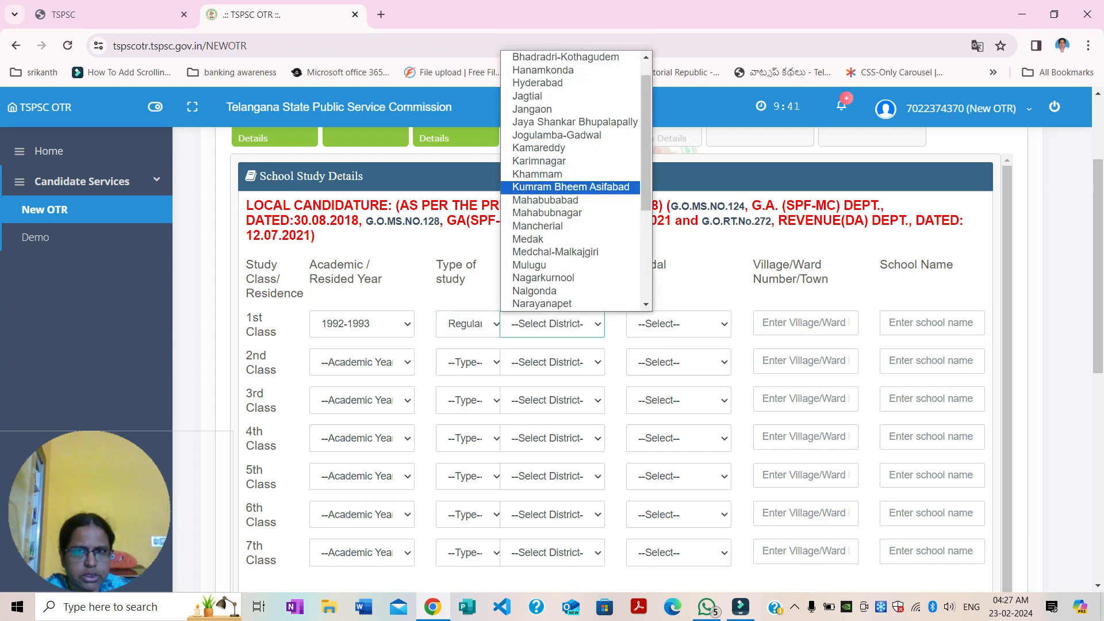
{"action": "scroll", "coordinate": [552, 230], "scroll_direction": "down", "scroll_amount": 3}
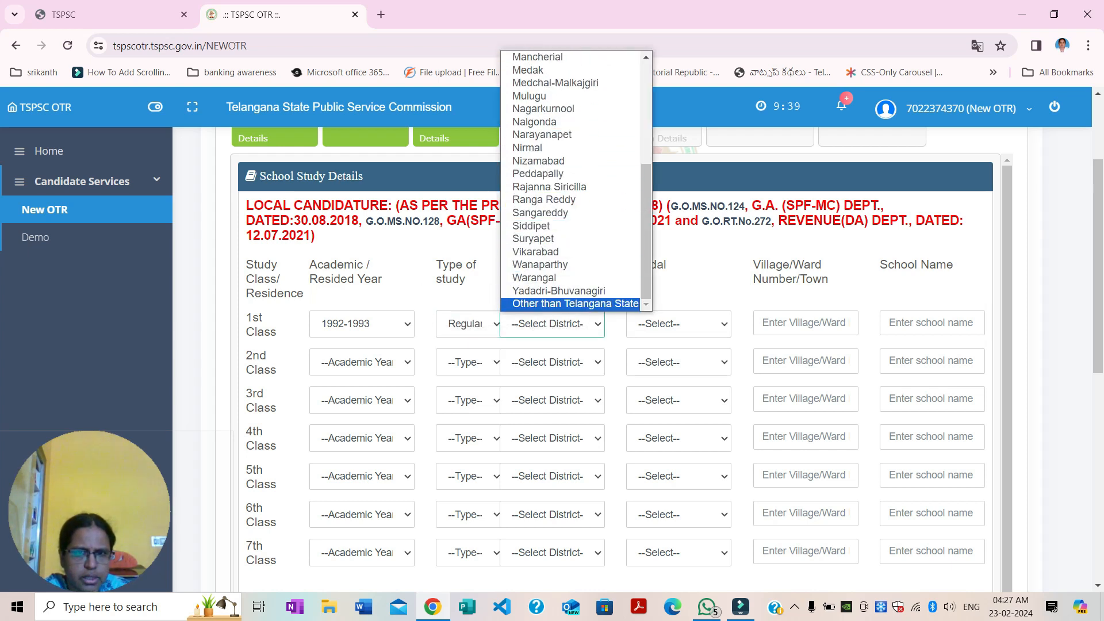
{"action": "left_click", "coordinate": [575, 304]}
{"action": "left_click", "coordinate": [679, 324]}
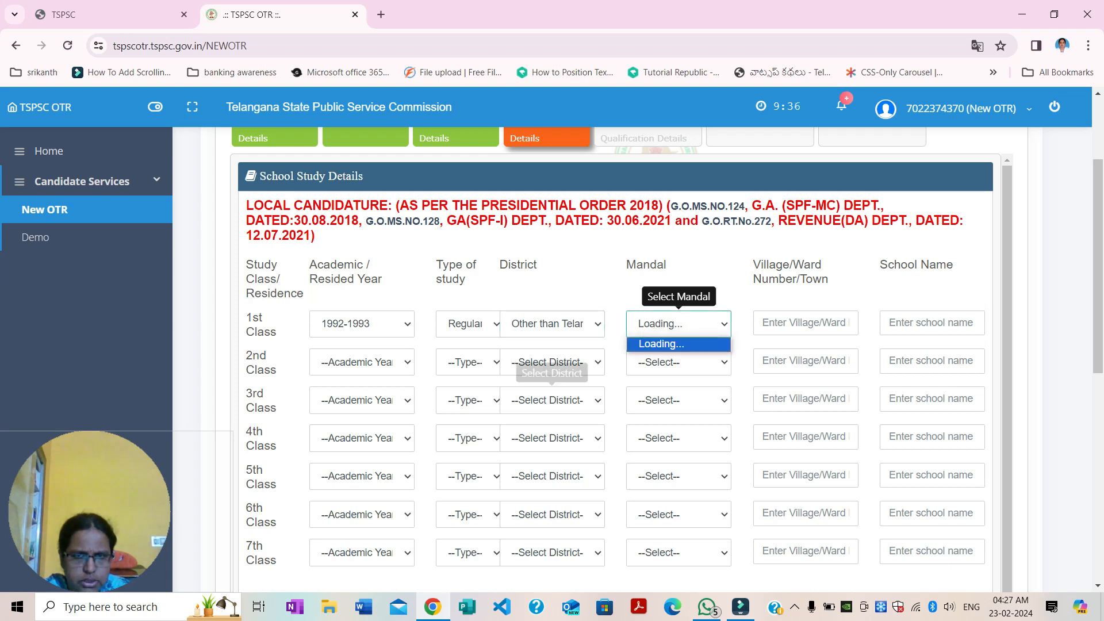
{"action": "left_click", "coordinate": [679, 357]}
Step: Enter ONGOLE as the 1st Class village or town and move on to the school name
{"action": "left_click", "coordinate": [805, 323]}
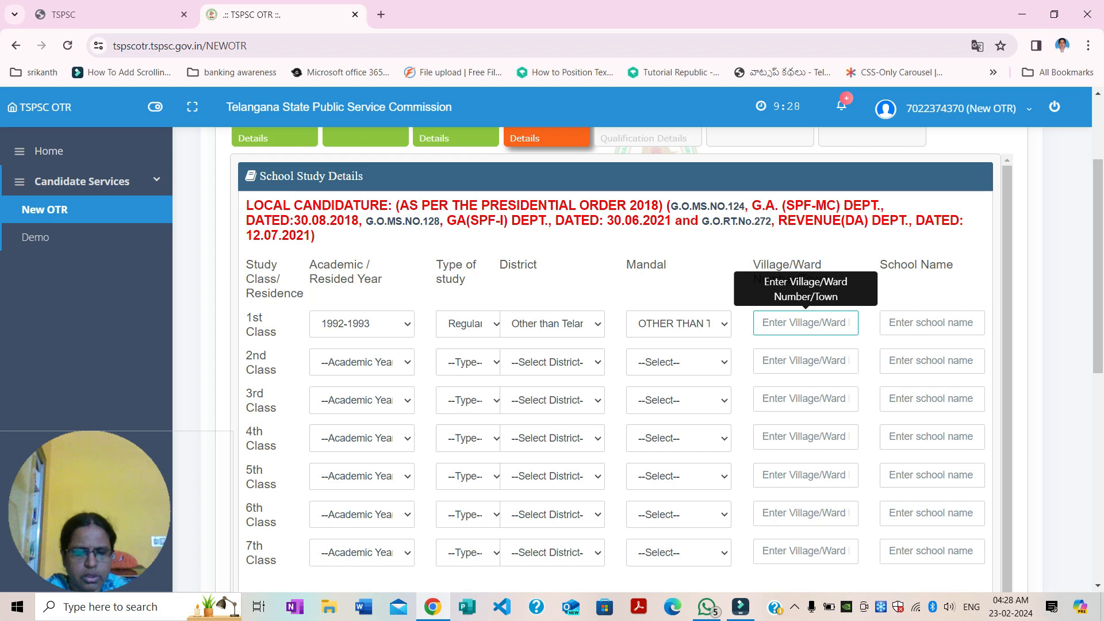
{"action": "type", "text": "ON"}
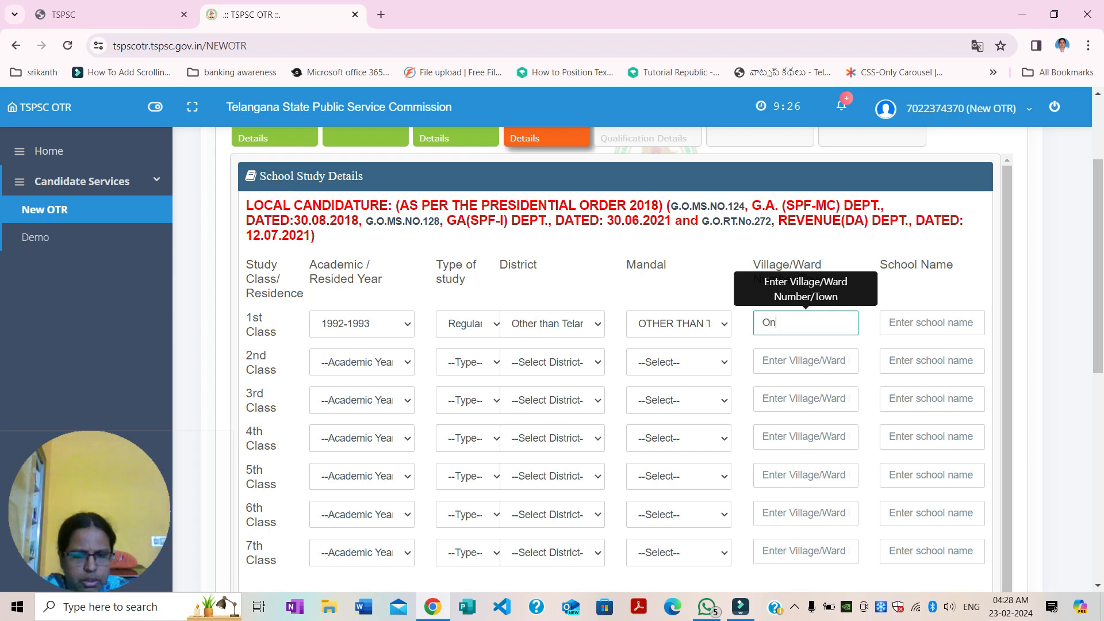
{"action": "type", "text": "GOLE"}
{"action": "key", "text": "Tab"}
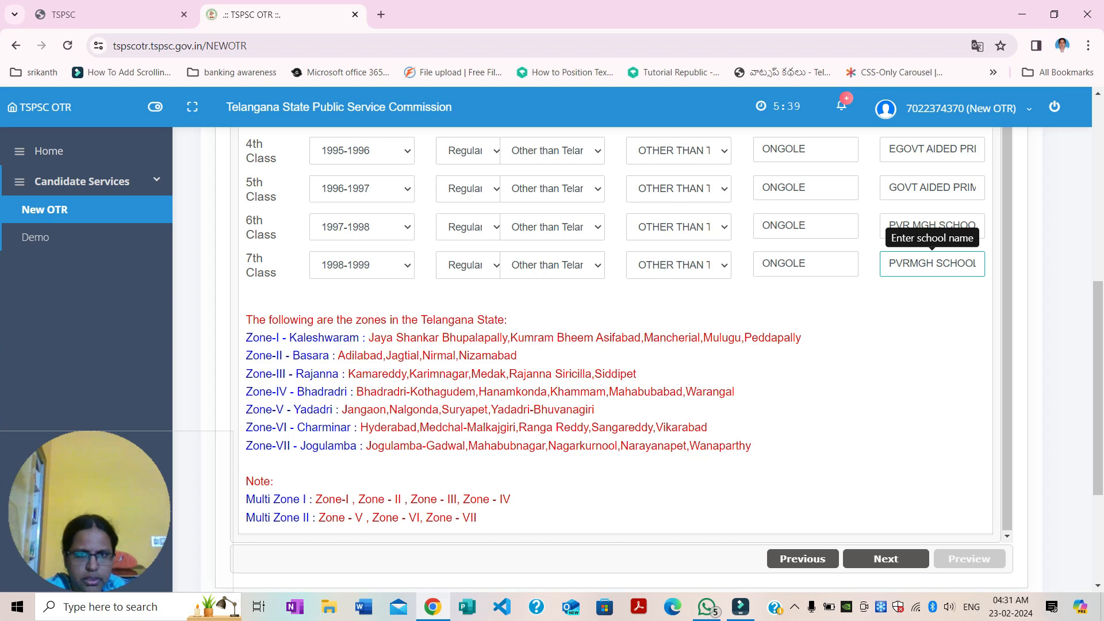
Step: Look through the educational qualification sections, from the SSC details to the PH.D details and additional qualifications
{"action": "scroll", "coordinate": [652, 359], "scroll_direction": "down", "scroll_amount": 1}
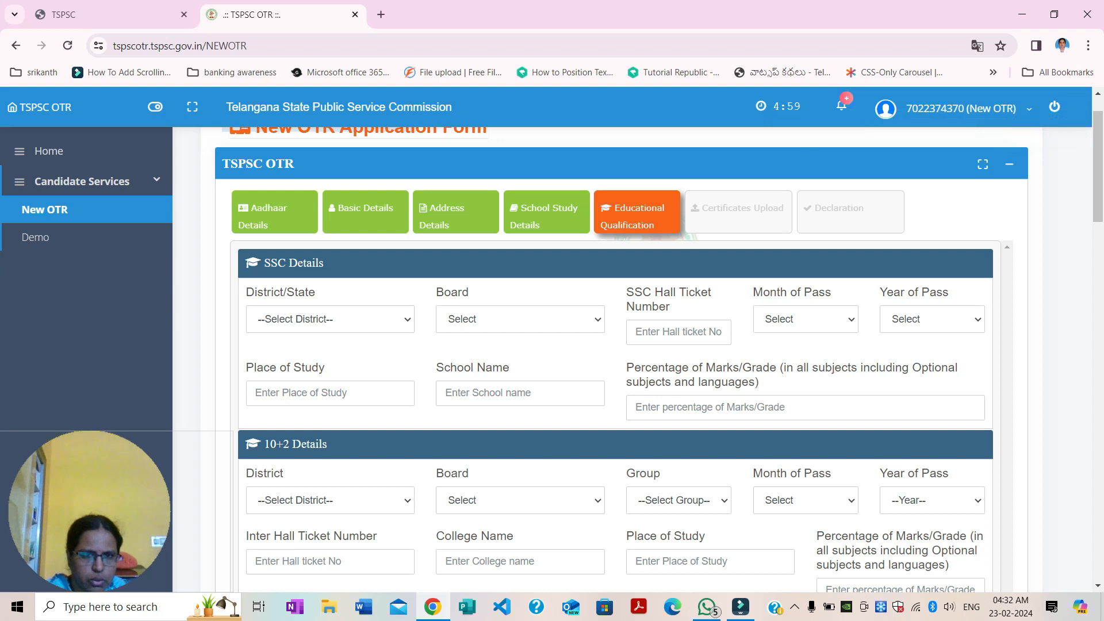
{"action": "scroll", "coordinate": [460, 316], "scroll_direction": "down", "scroll_amount": 2}
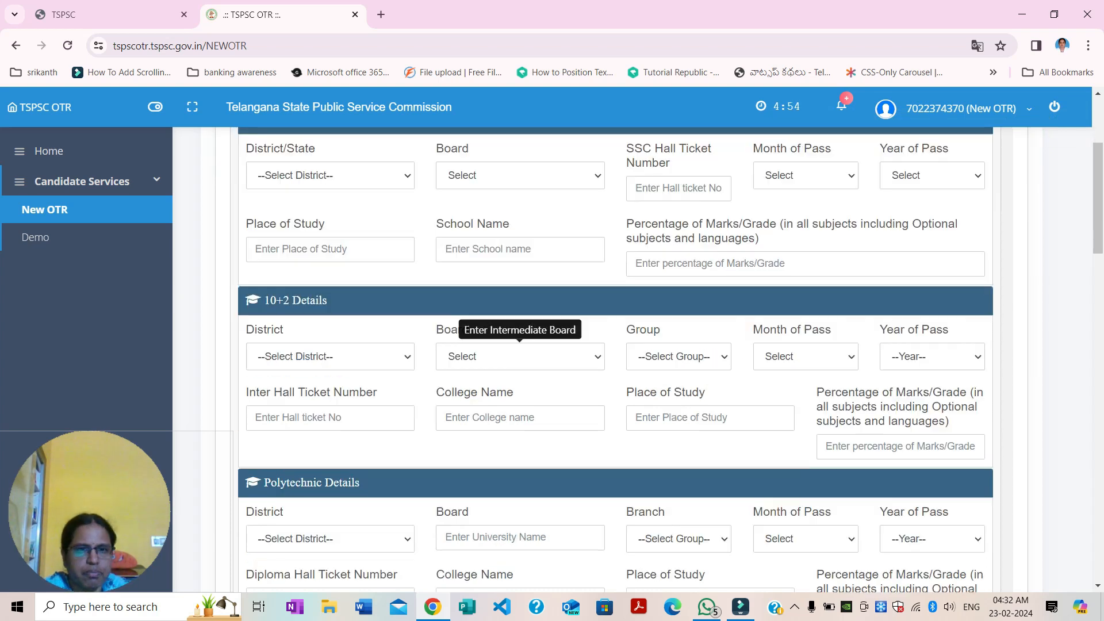
{"action": "scroll", "coordinate": [329, 251], "scroll_direction": "down", "scroll_amount": 1}
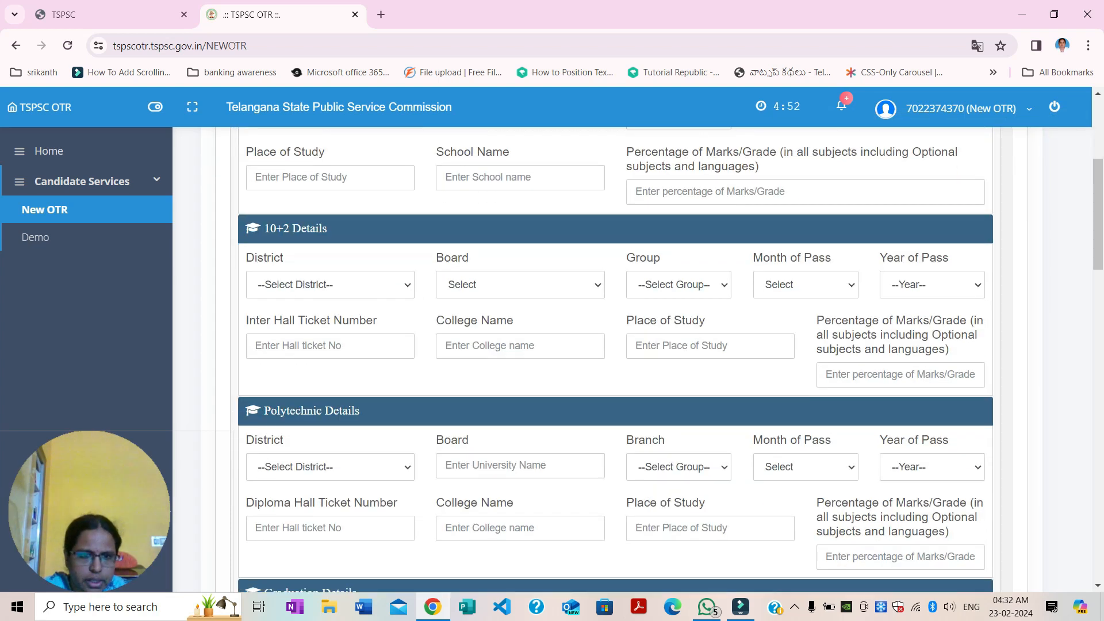
{"action": "scroll", "coordinate": [329, 251], "scroll_direction": "down", "scroll_amount": 4}
{"action": "scroll", "coordinate": [330, 251], "scroll_direction": "down", "scroll_amount": 1}
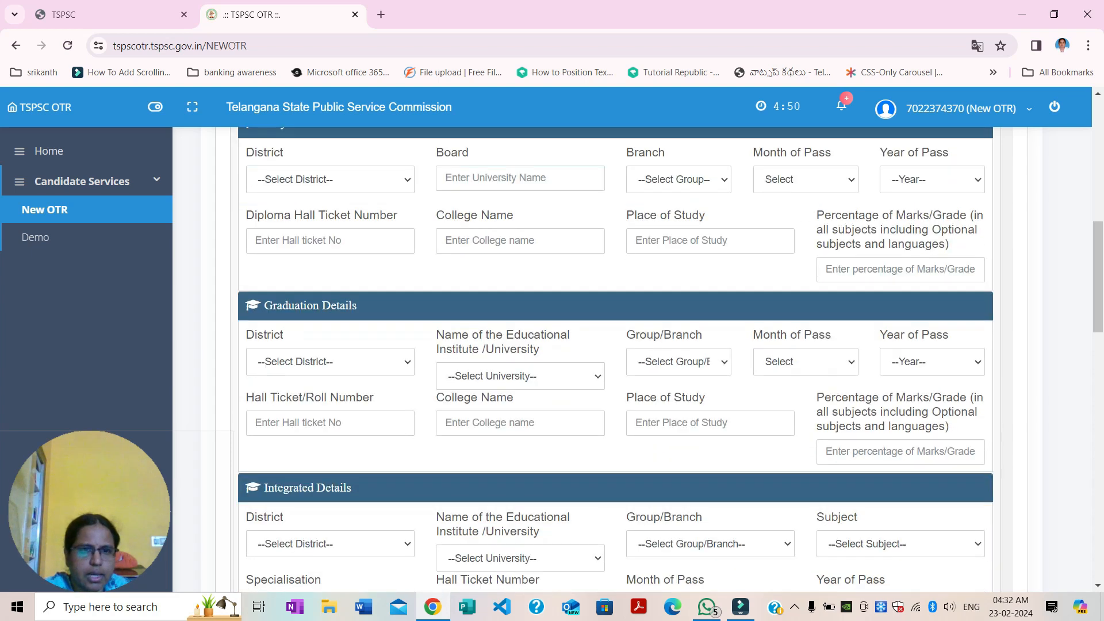
{"action": "scroll", "coordinate": [329, 252], "scroll_direction": "down", "scroll_amount": 4}
{"action": "scroll", "coordinate": [615, 357], "scroll_direction": "down", "scroll_amount": 10}
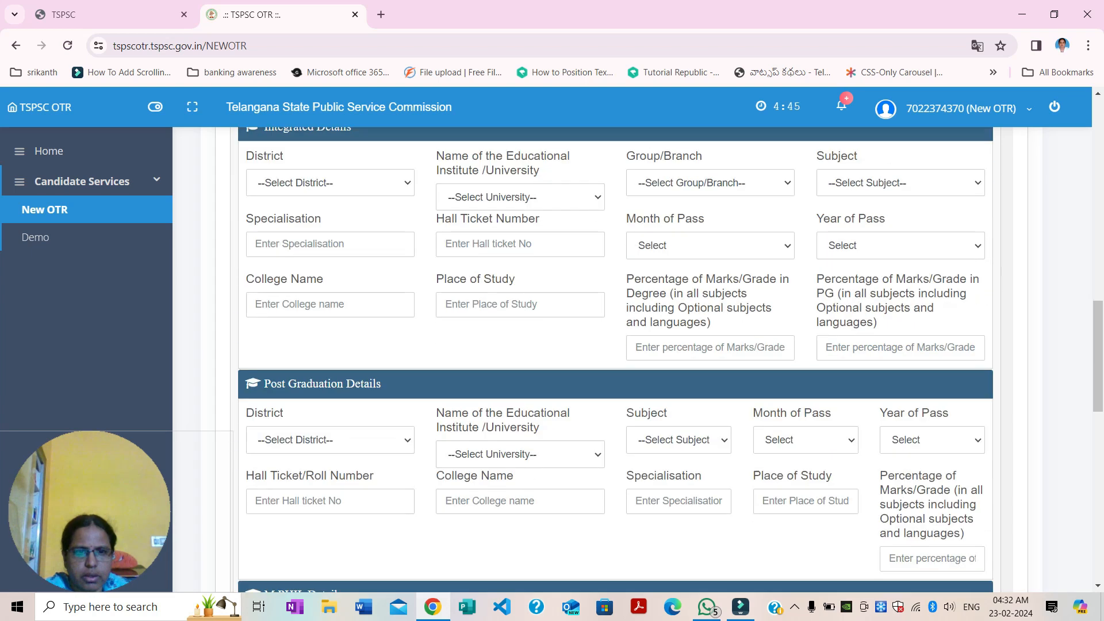
{"action": "scroll", "coordinate": [615, 356], "scroll_direction": "down", "scroll_amount": 3}
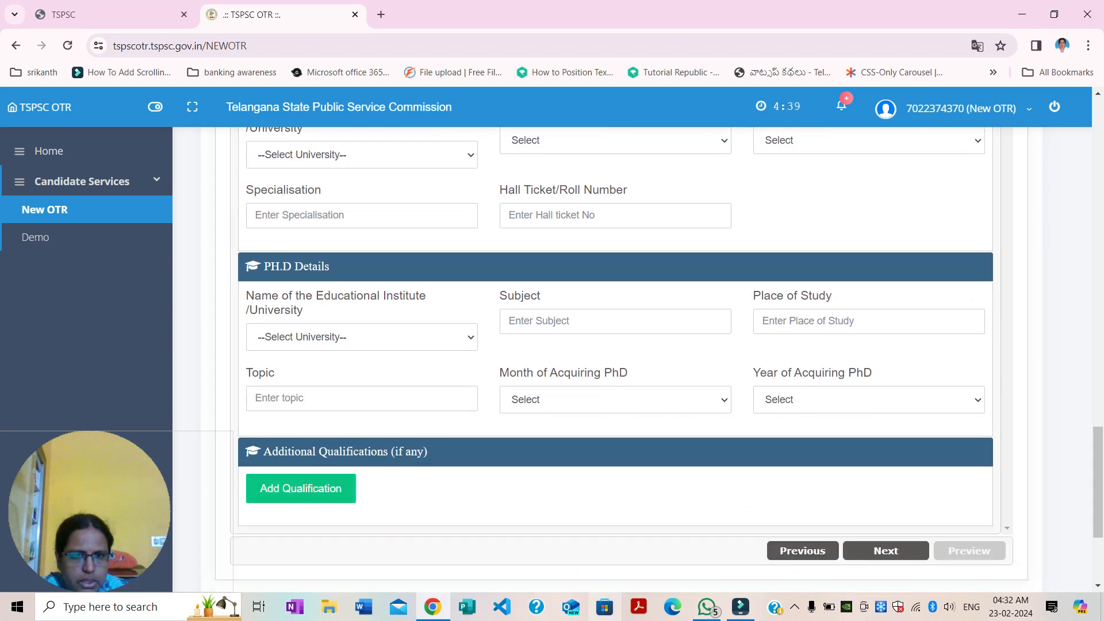
{"action": "scroll", "coordinate": [616, 357], "scroll_direction": "up", "scroll_amount": 20}
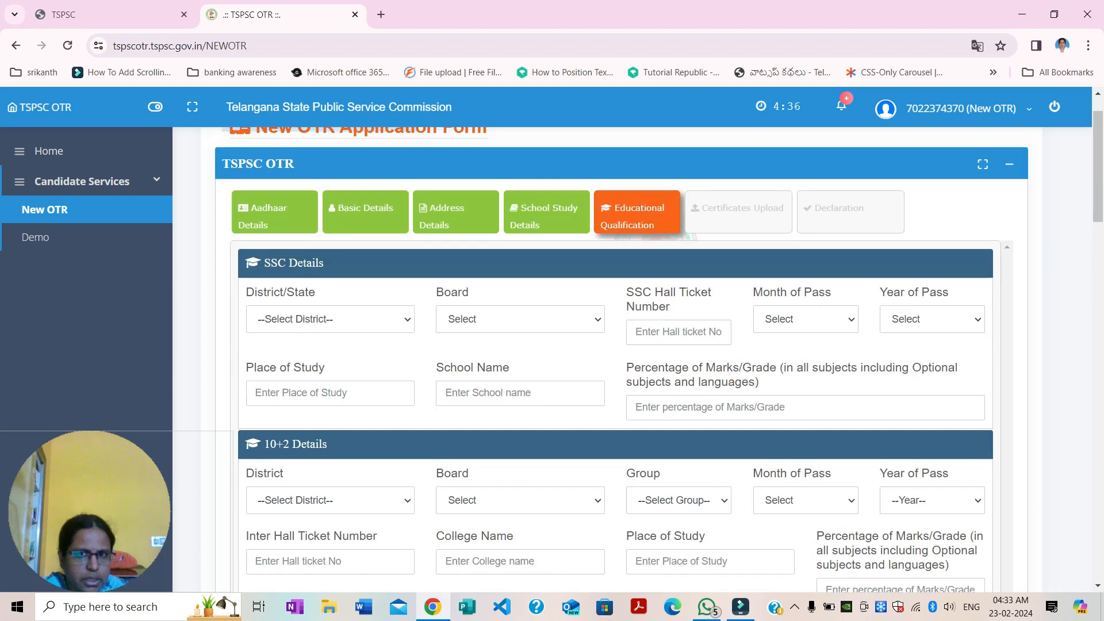
Step: In the SSC details, set the district to Other than Telangana State and the board to SSC
{"action": "left_click", "coordinate": [322, 319]}
{"action": "scroll", "coordinate": [322, 285], "scroll_direction": "down", "scroll_amount": 1}
{"action": "scroll", "coordinate": [322, 259], "scroll_direction": "down", "scroll_amount": 3}
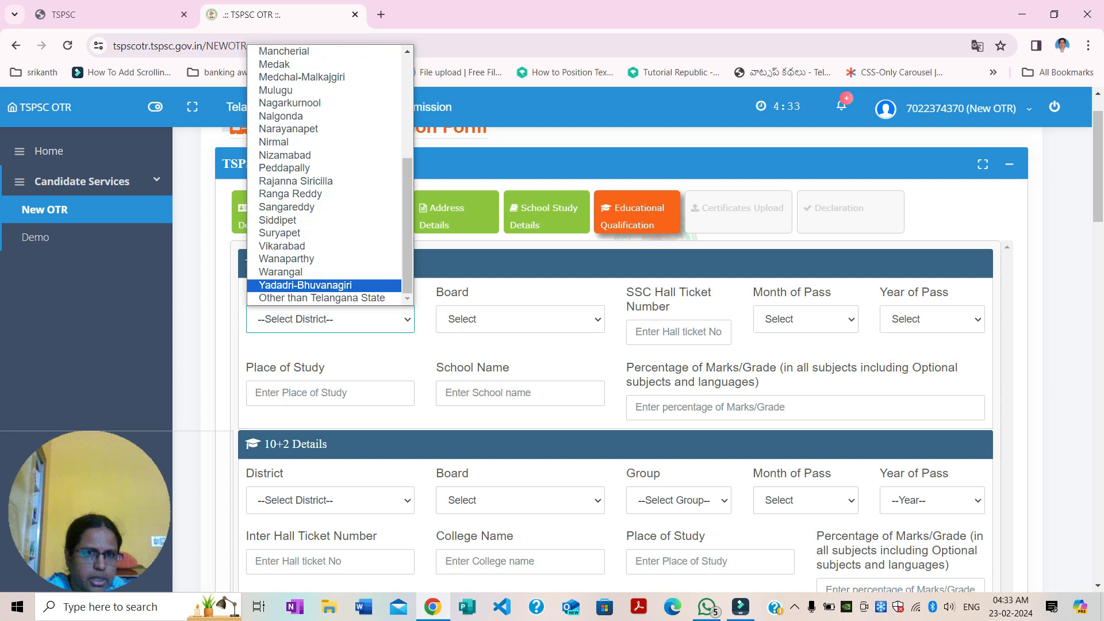
{"action": "left_click", "coordinate": [322, 319]}
{"action": "left_click", "coordinate": [519, 319]}
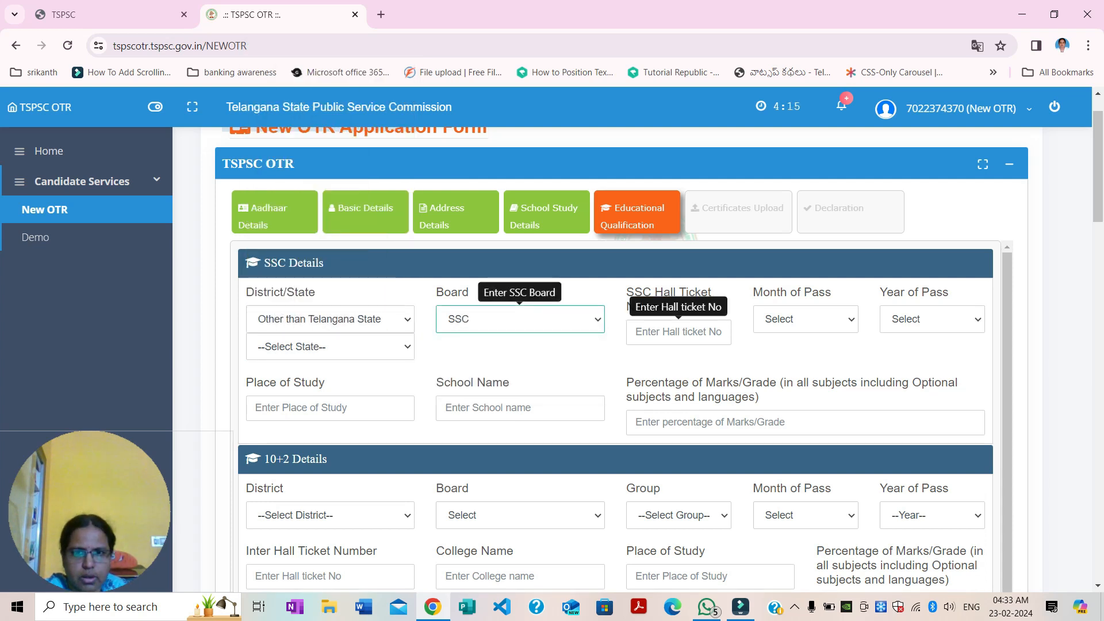
{"action": "left_click", "coordinate": [679, 332]}
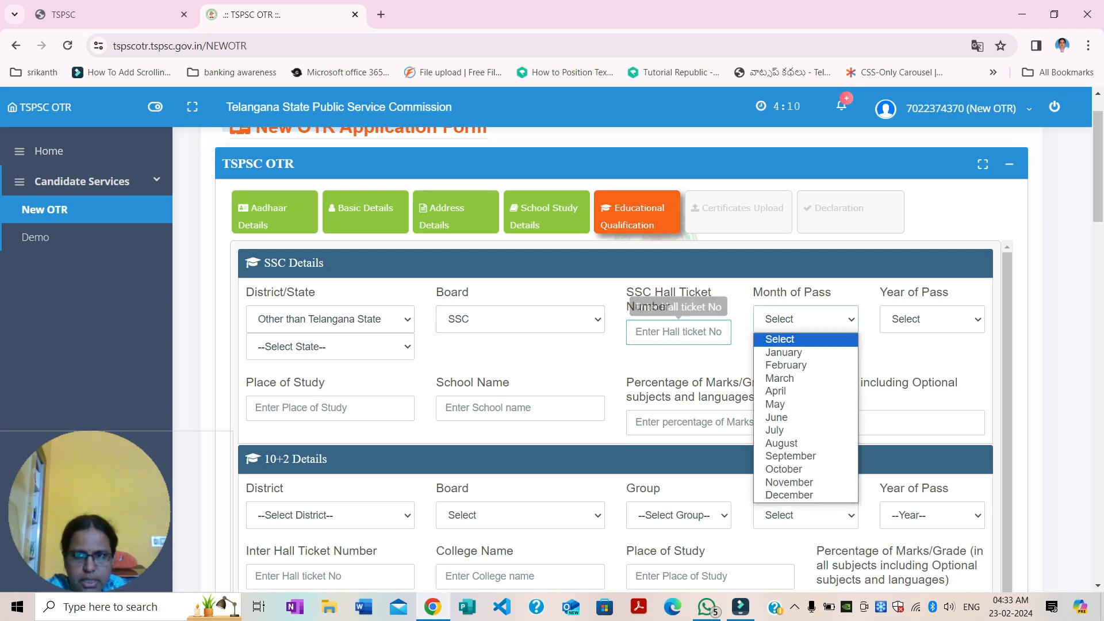
{"action": "key", "text": "Escape"}
Step: Review the sections from 10+2 to Additional Qualifications and try to proceed to the certificates upload
{"action": "scroll", "coordinate": [616, 403], "scroll_direction": "down", "scroll_amount": 1}
{"action": "scroll", "coordinate": [615, 356], "scroll_direction": "down", "scroll_amount": 1}
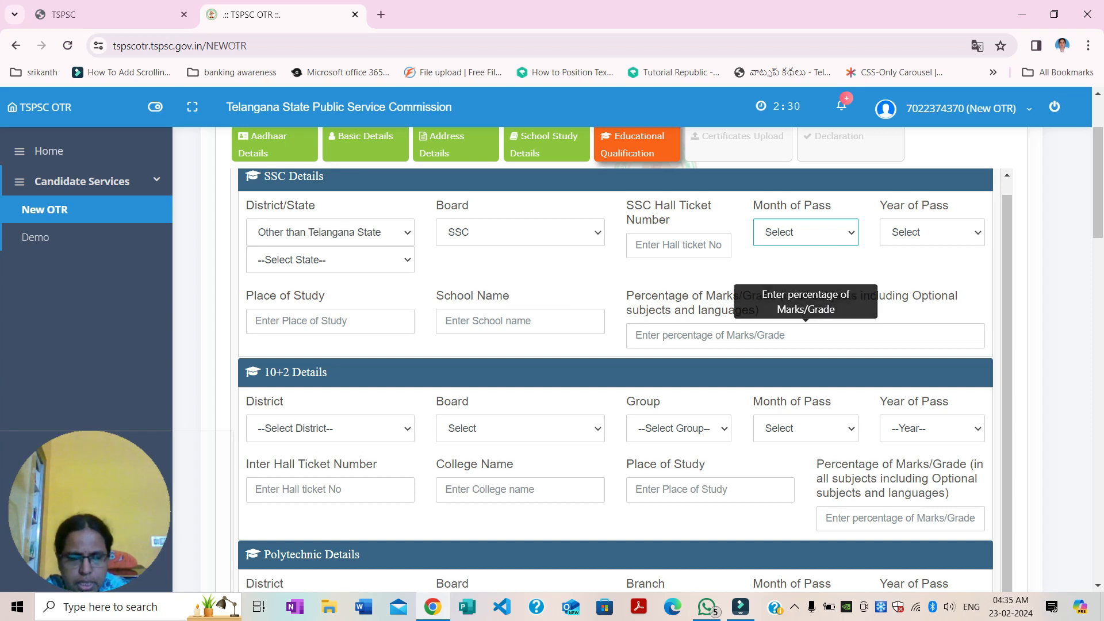
{"action": "scroll", "coordinate": [678, 345], "scroll_direction": "down", "scroll_amount": 3}
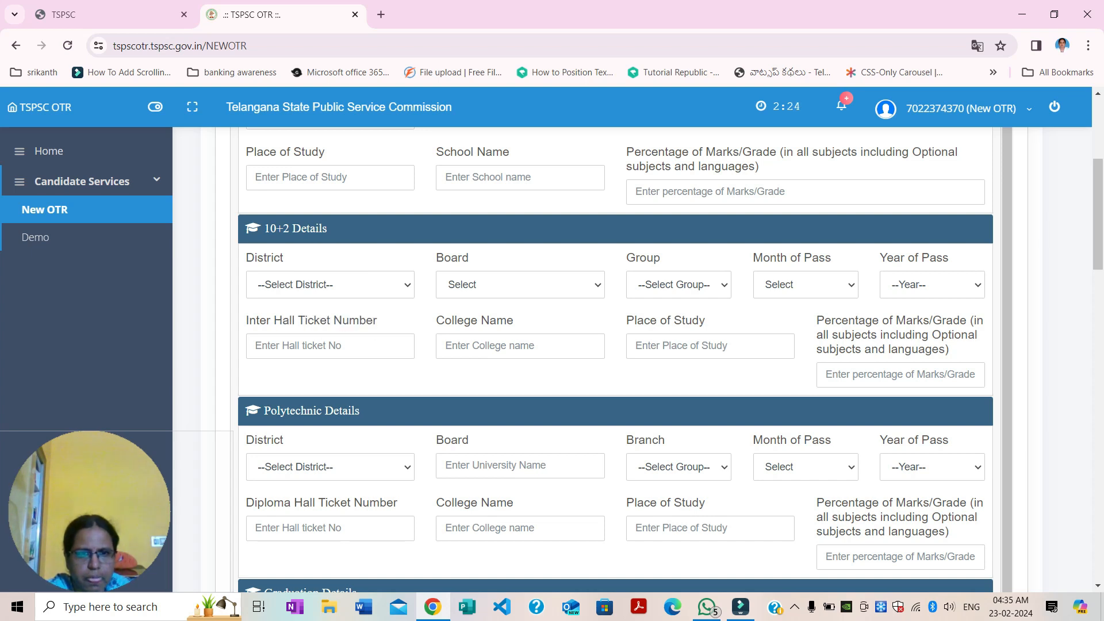
{"action": "scroll", "coordinate": [330, 345], "scroll_direction": "down", "scroll_amount": 1}
{"action": "scroll", "coordinate": [331, 323], "scroll_direction": "down", "scroll_amount": 1}
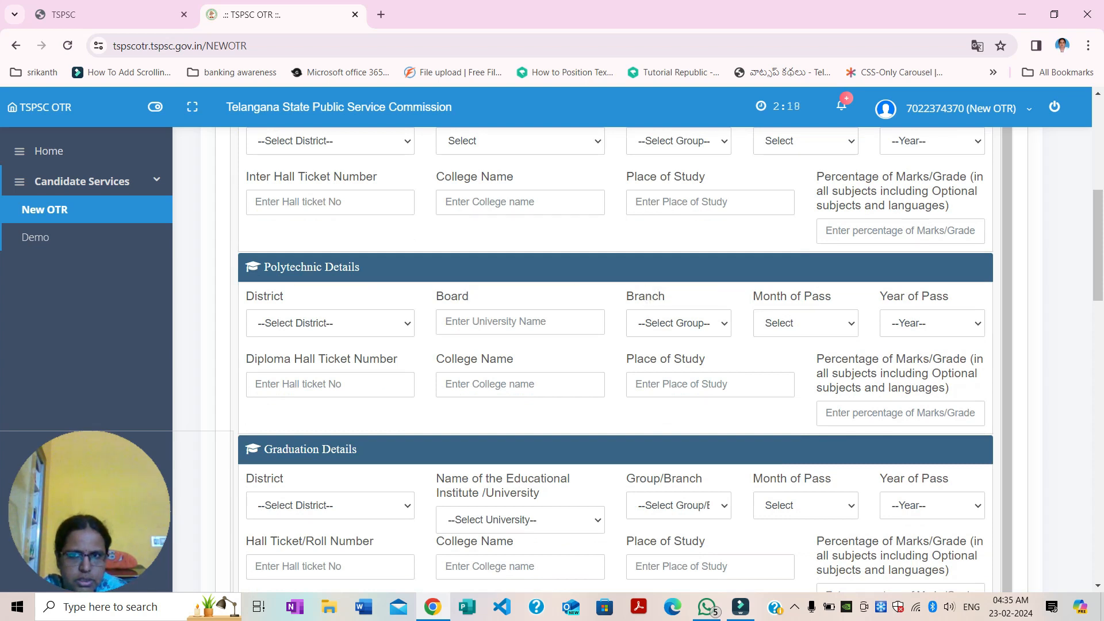
{"action": "scroll", "coordinate": [521, 448], "scroll_direction": "down", "scroll_amount": 1}
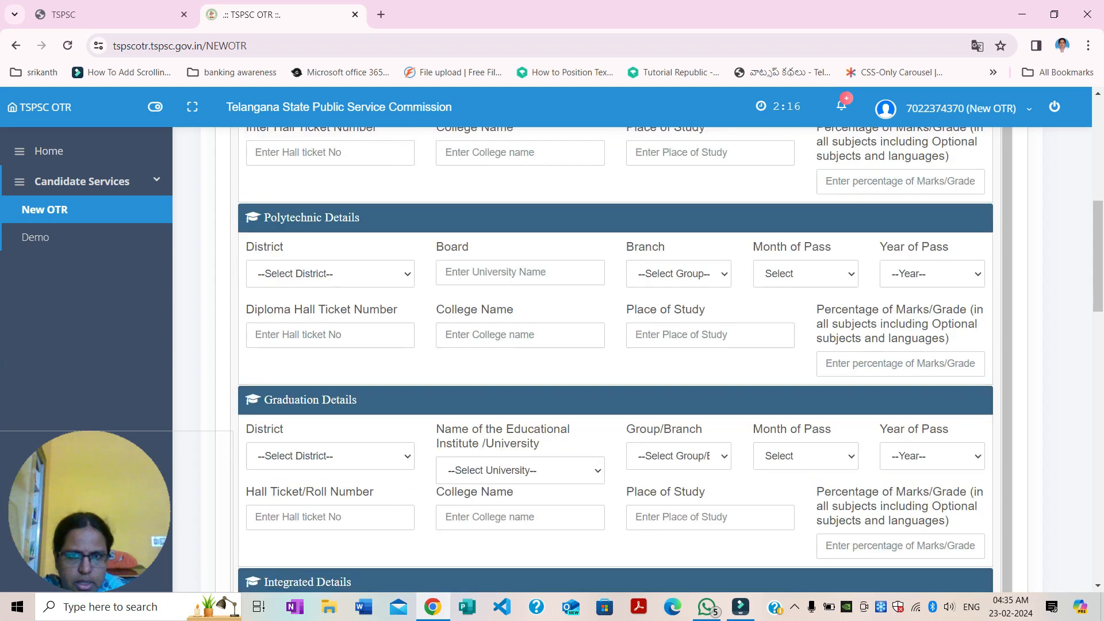
{"action": "scroll", "coordinate": [521, 448], "scroll_direction": "down", "scroll_amount": 3}
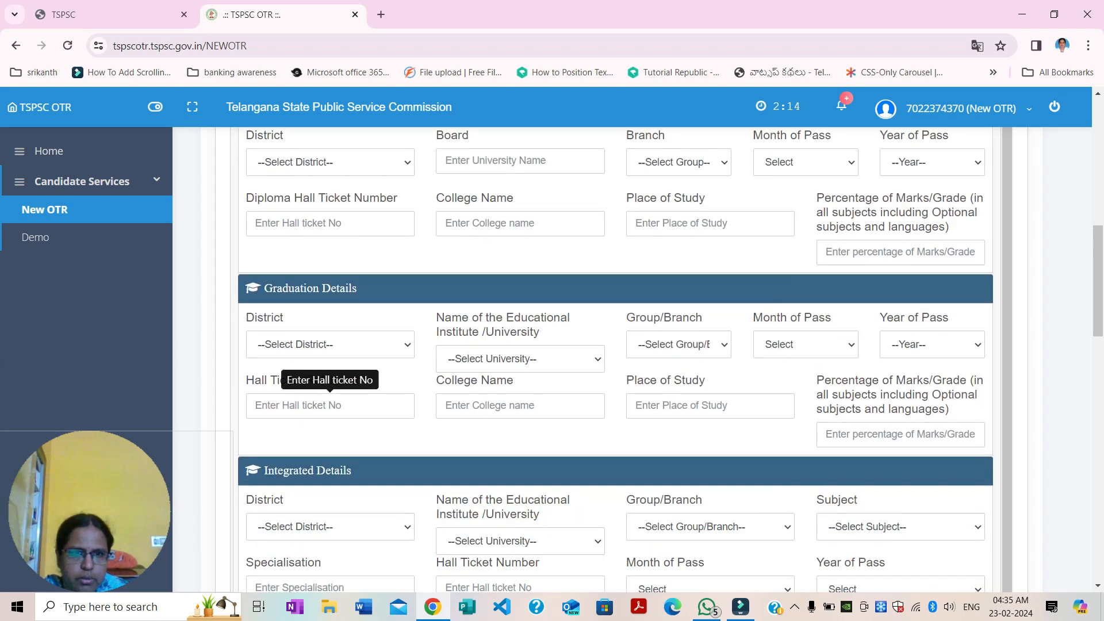
{"action": "scroll", "coordinate": [615, 360], "scroll_direction": "down", "scroll_amount": 11}
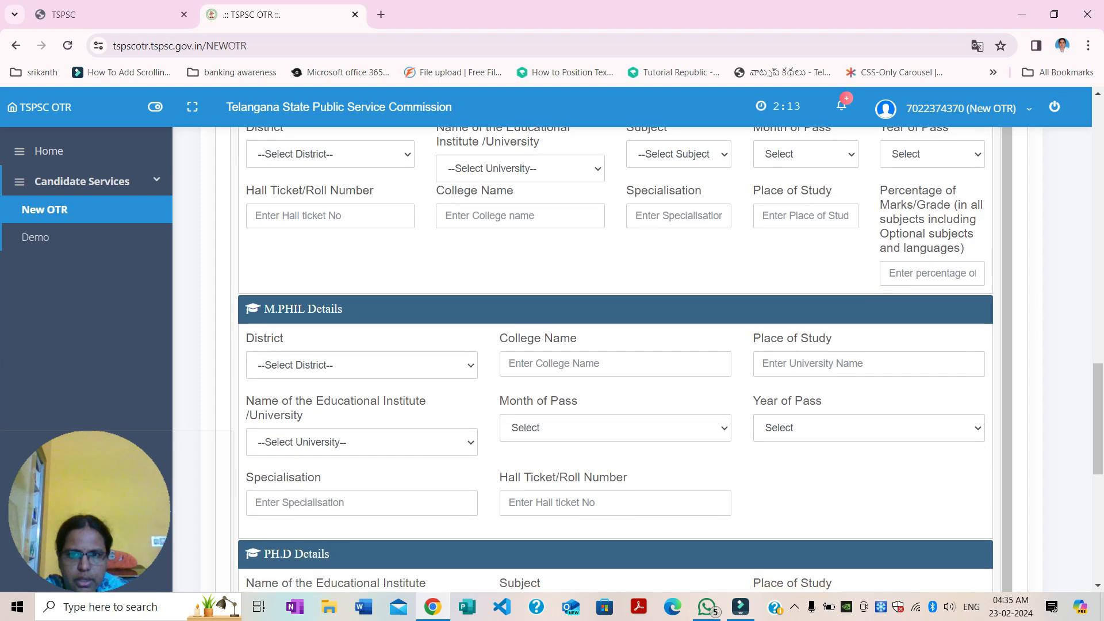
{"action": "scroll", "coordinate": [616, 359], "scroll_direction": "down", "scroll_amount": 4}
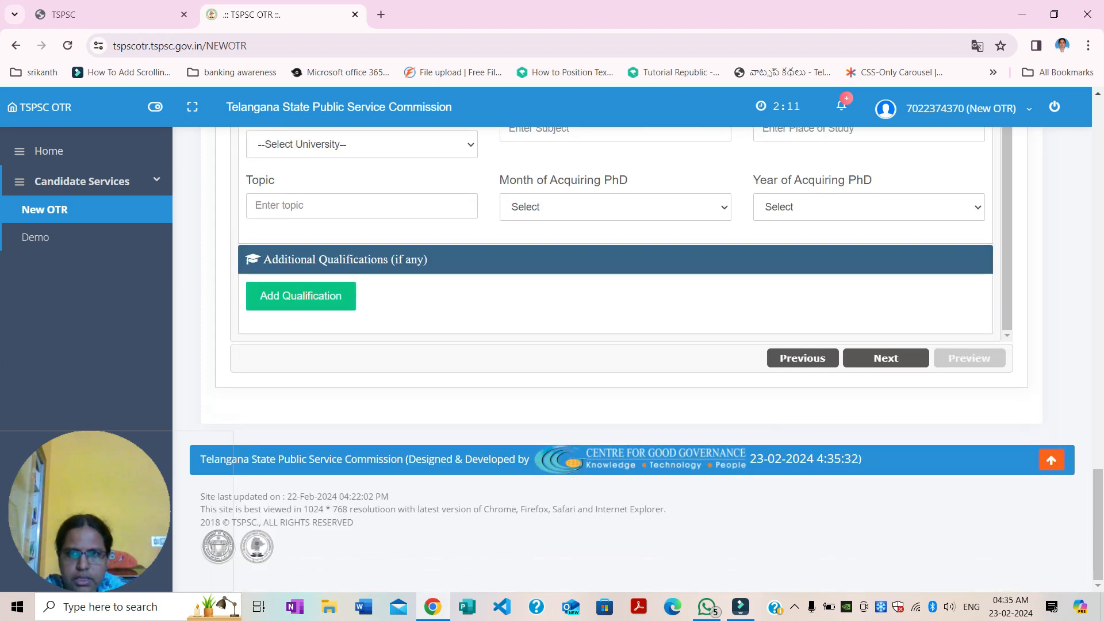
{"action": "left_click", "coordinate": [886, 358]}
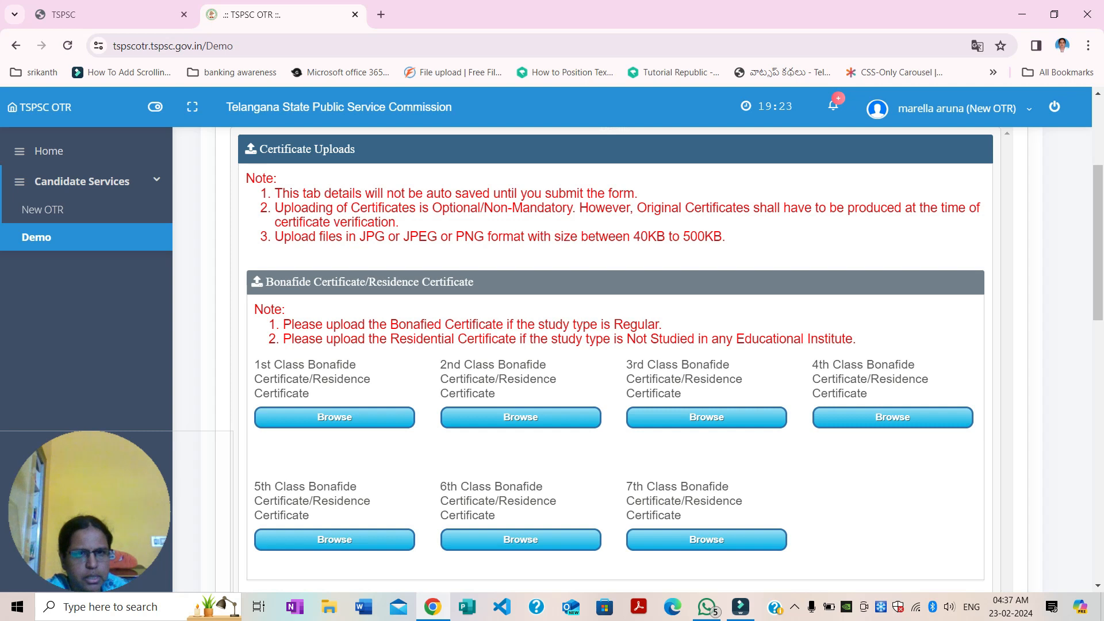
Step: Review the certificate upload sections from the bonafide certificates to the photograph and signature requirements, and dismiss the image file chooser
{"action": "scroll", "coordinate": [944, 589], "scroll_direction": "down", "scroll_amount": 6}
{"action": "scroll", "coordinate": [944, 590], "scroll_direction": "up", "scroll_amount": 5}
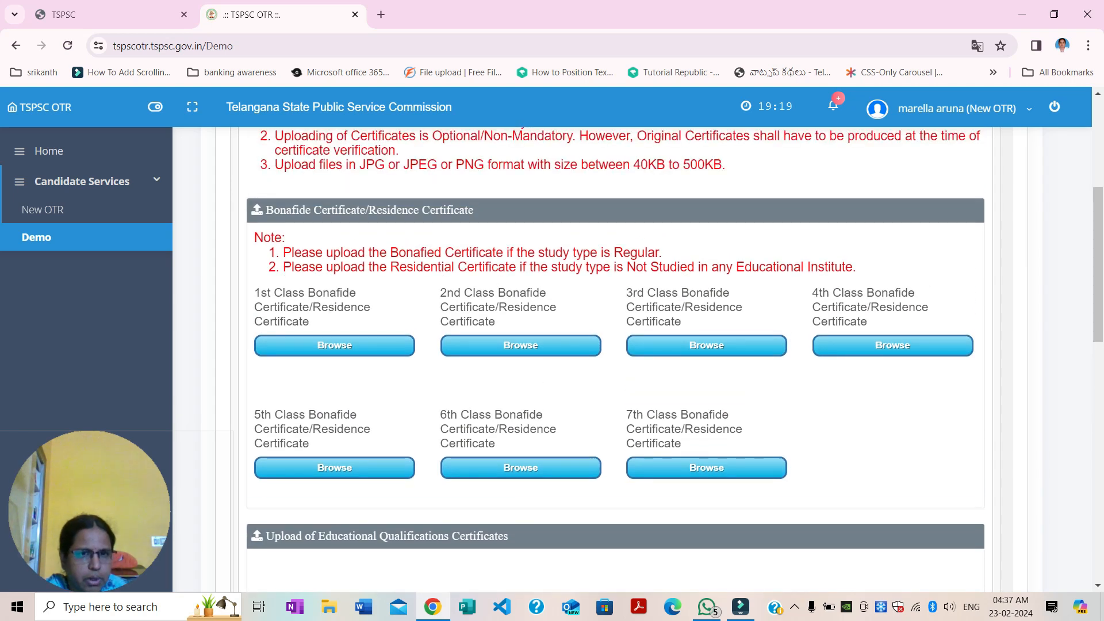
{"action": "scroll", "coordinate": [659, 359], "scroll_direction": "up", "scroll_amount": 2}
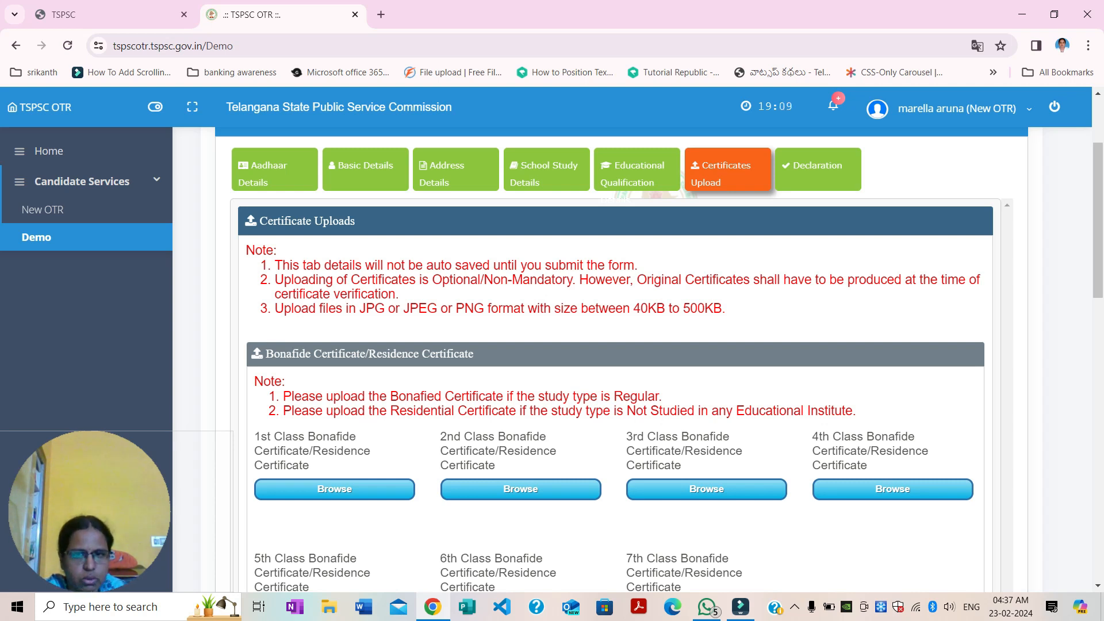
{"action": "scroll", "coordinate": [615, 357], "scroll_direction": "down", "scroll_amount": 4}
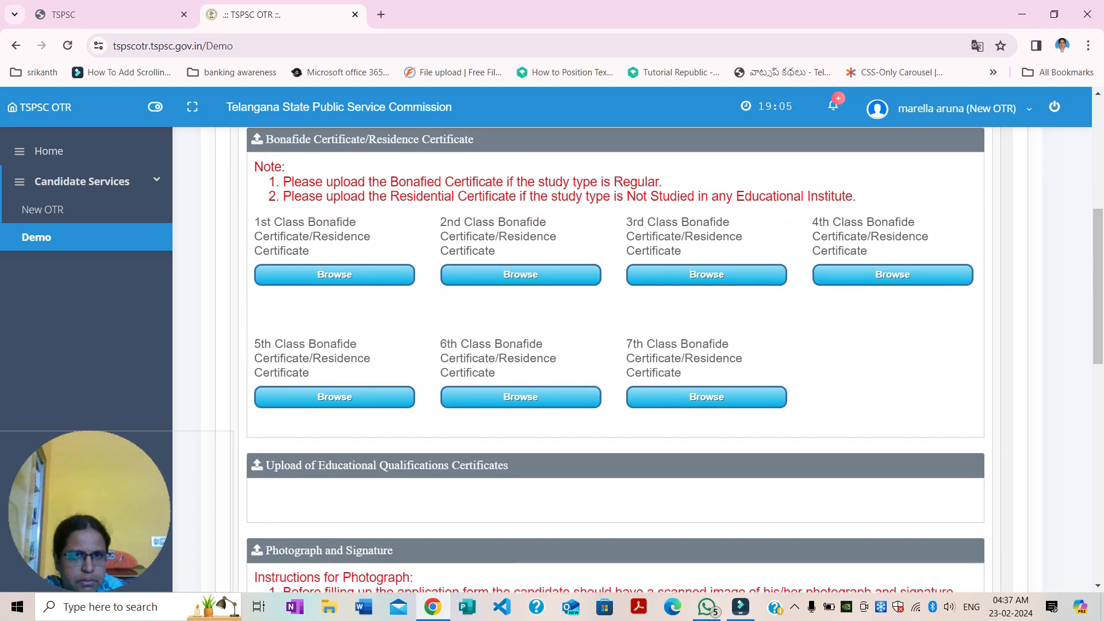
{"action": "scroll", "coordinate": [615, 356], "scroll_direction": "up", "scroll_amount": 1}
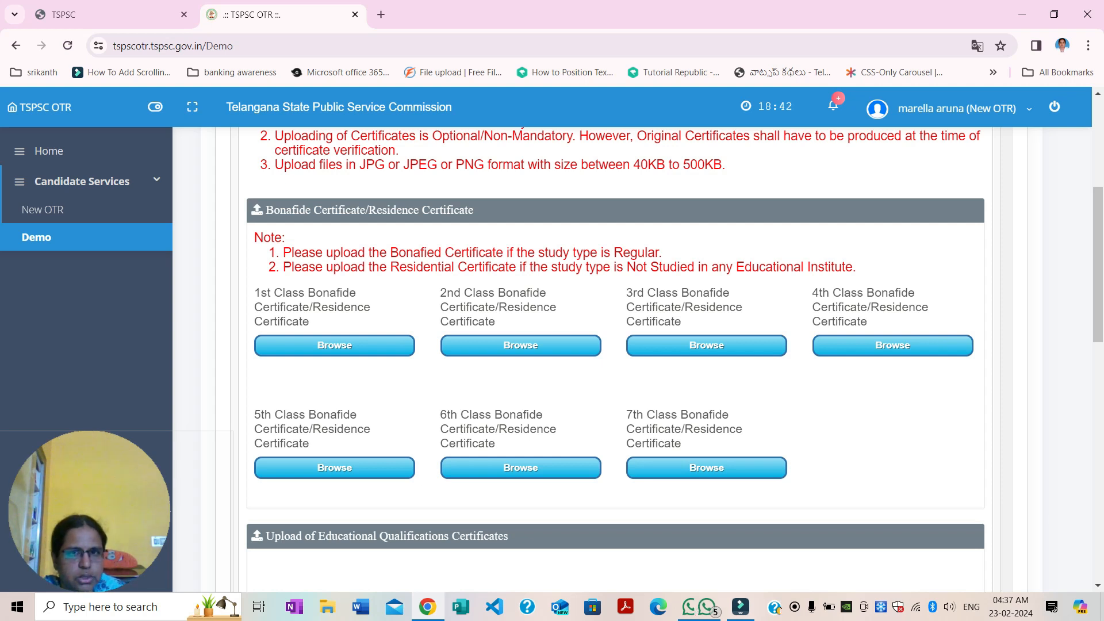
{"action": "scroll", "coordinate": [615, 356], "scroll_direction": "down", "scroll_amount": 2}
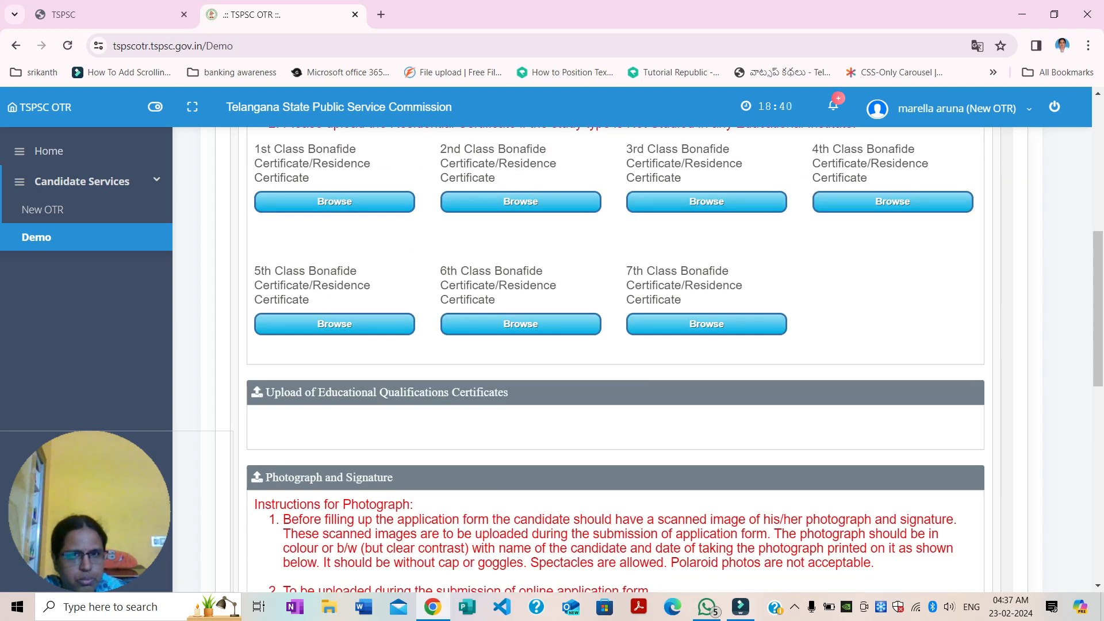
{"action": "scroll", "coordinate": [943, 590], "scroll_direction": "down", "scroll_amount": 2}
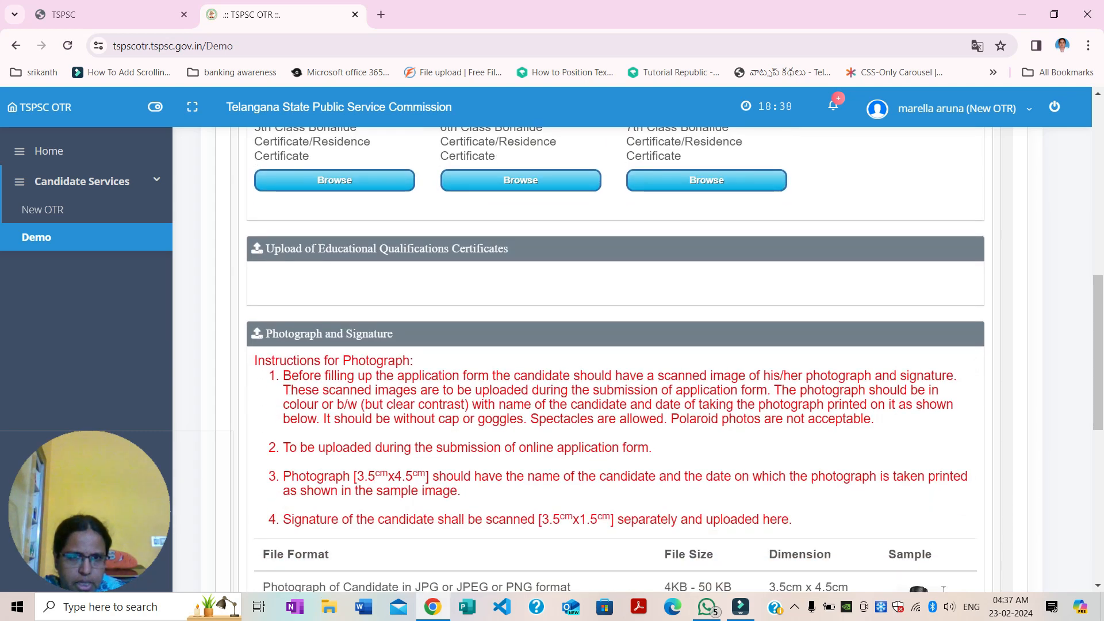
{"action": "scroll", "coordinate": [615, 357], "scroll_direction": "down", "scroll_amount": 4}
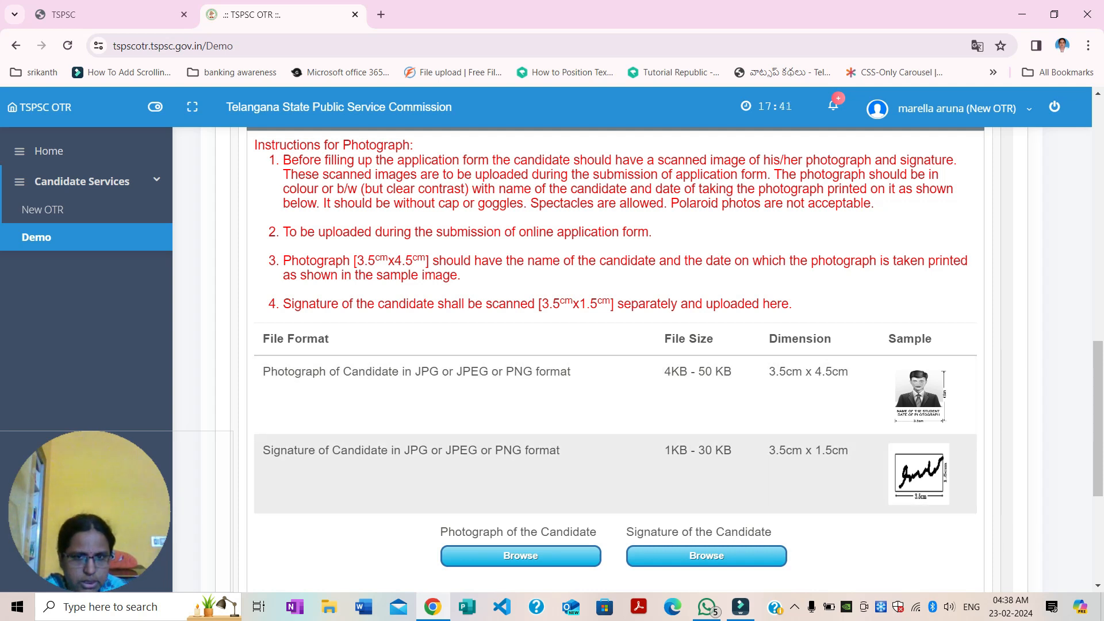
{"action": "scroll", "coordinate": [641, 360], "scroll_direction": "down", "scroll_amount": 3}
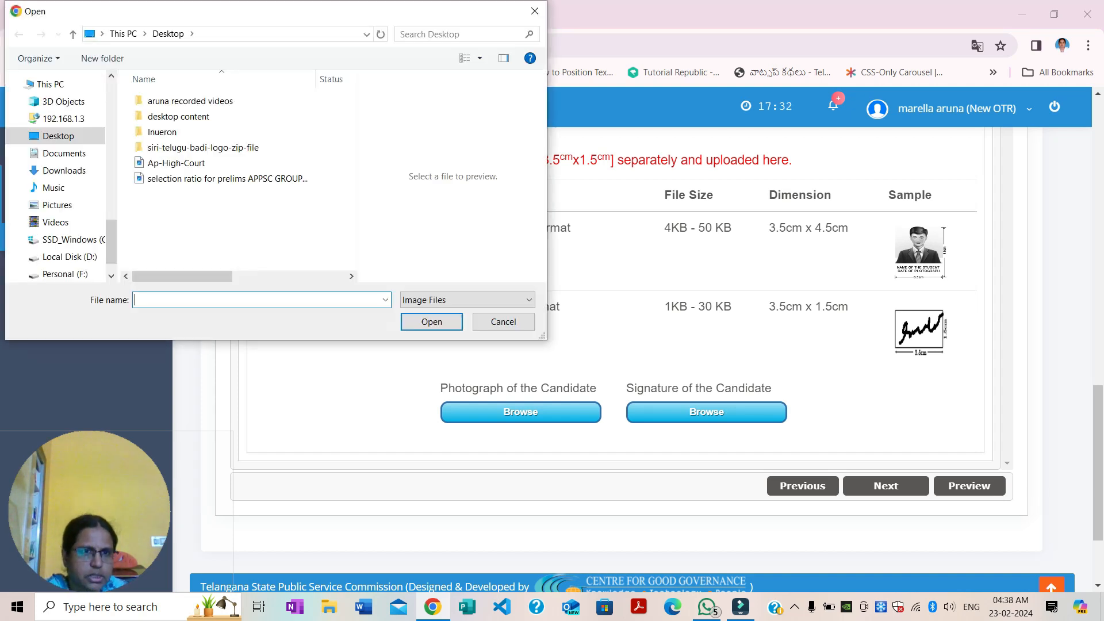
{"action": "key", "text": "Escape"}
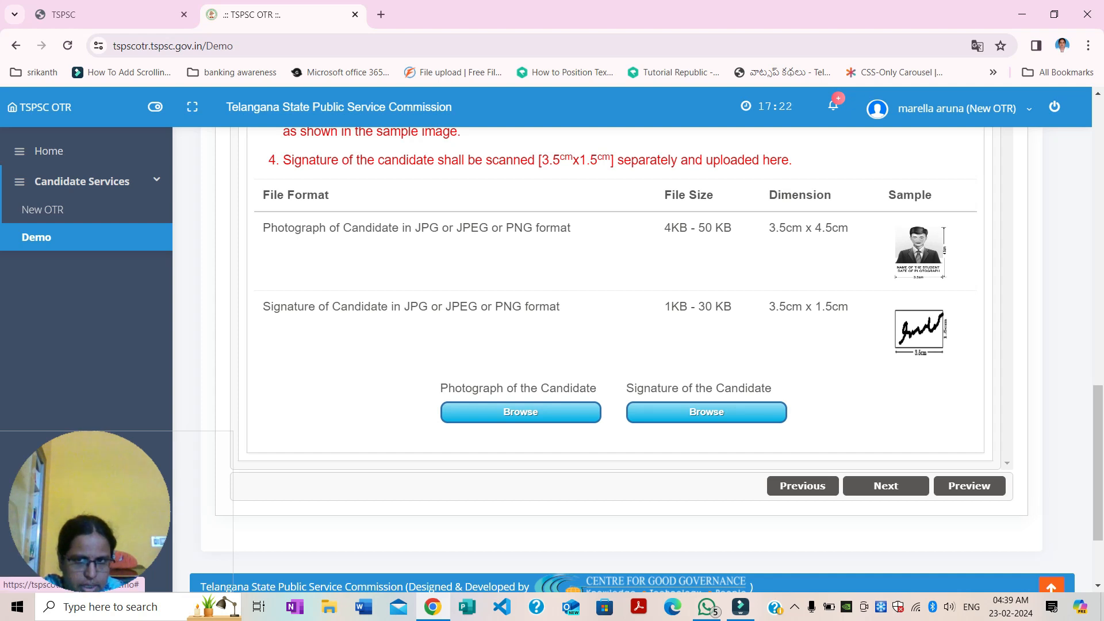
Step: Go to the Declaration section, accept the declaration and generate the application preview
{"action": "scroll", "coordinate": [639, 360], "scroll_direction": "up", "scroll_amount": 15}
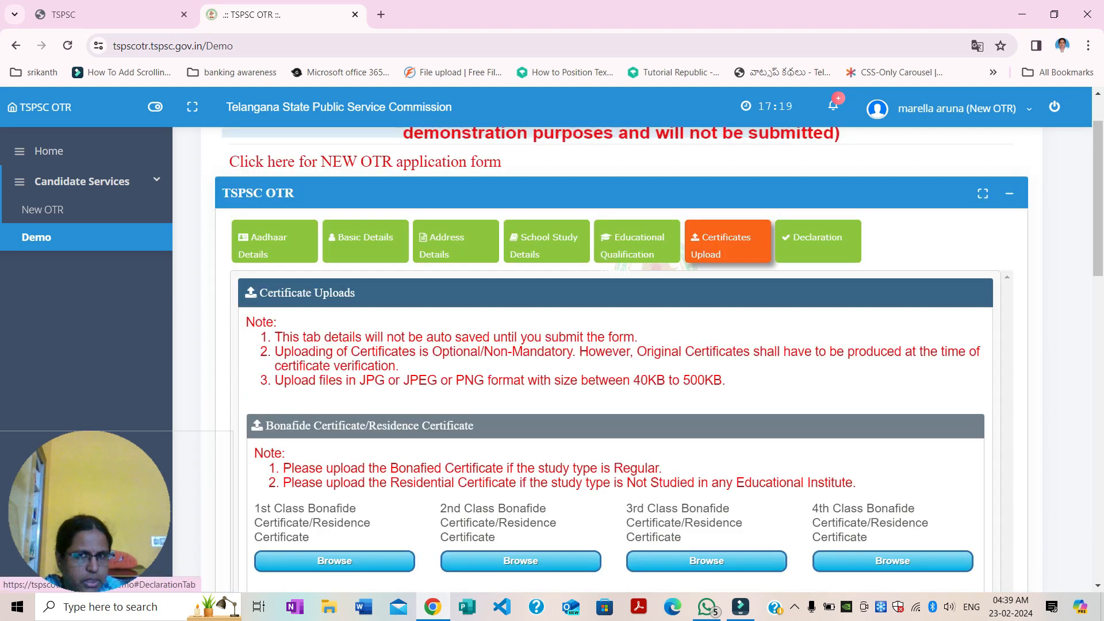
{"action": "left_click", "coordinate": [817, 242]}
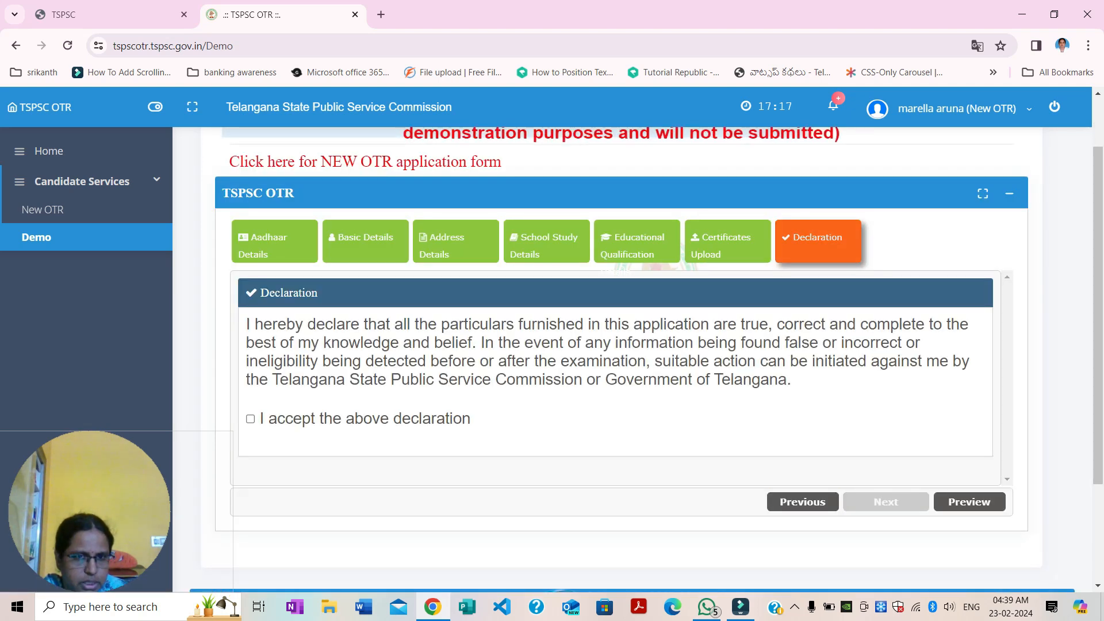
{"action": "left_click", "coordinate": [251, 420]}
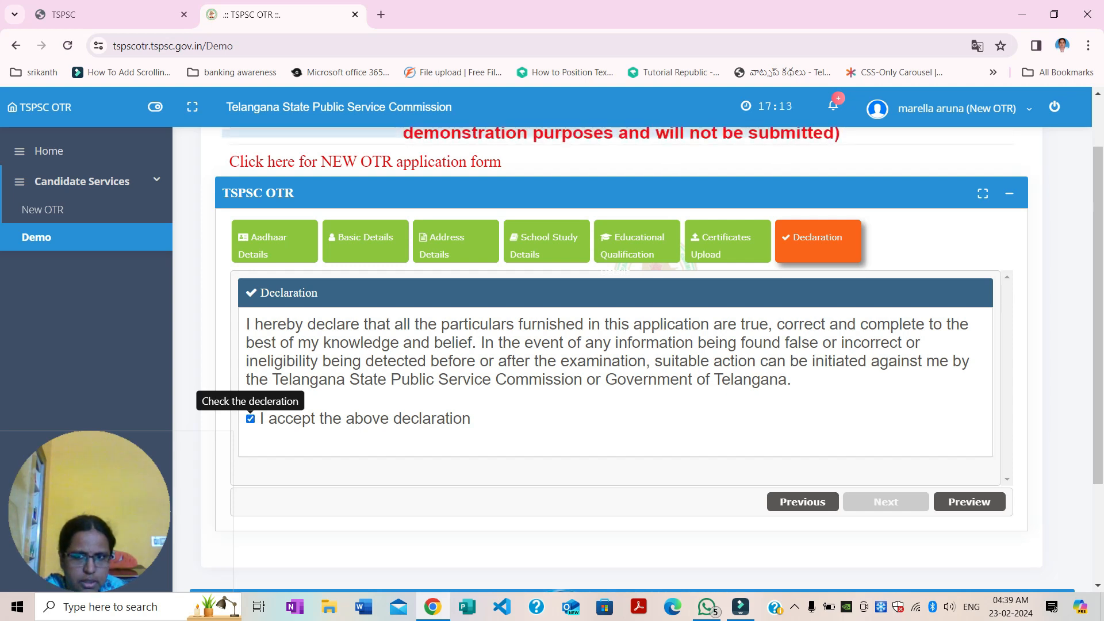
{"action": "left_click", "coordinate": [970, 502]}
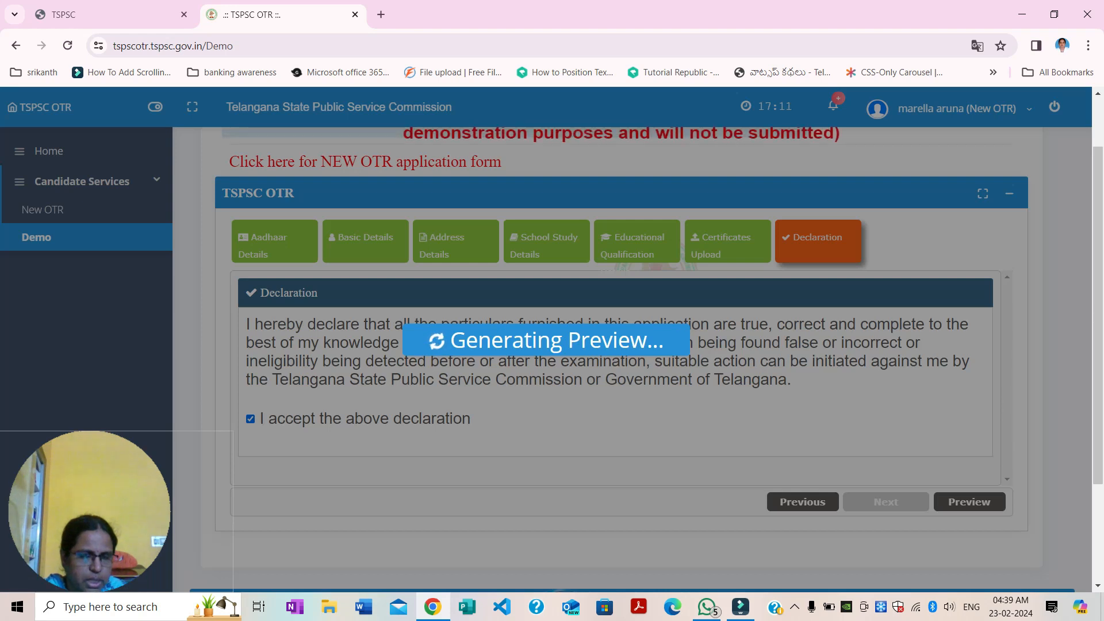
Step: Review the application form preview down to the verification code field and submission options, and return to the Aadhaar details
{"action": "scroll", "coordinate": [621, 357], "scroll_direction": "down", "scroll_amount": 10}
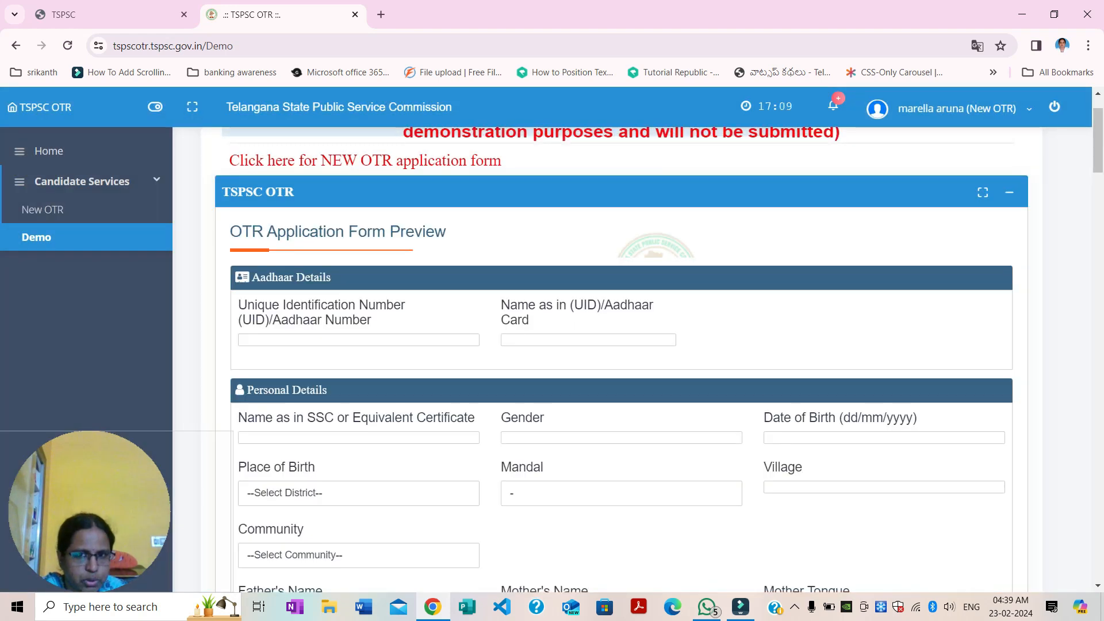
{"action": "scroll", "coordinate": [621, 357], "scroll_direction": "down", "scroll_amount": 20}
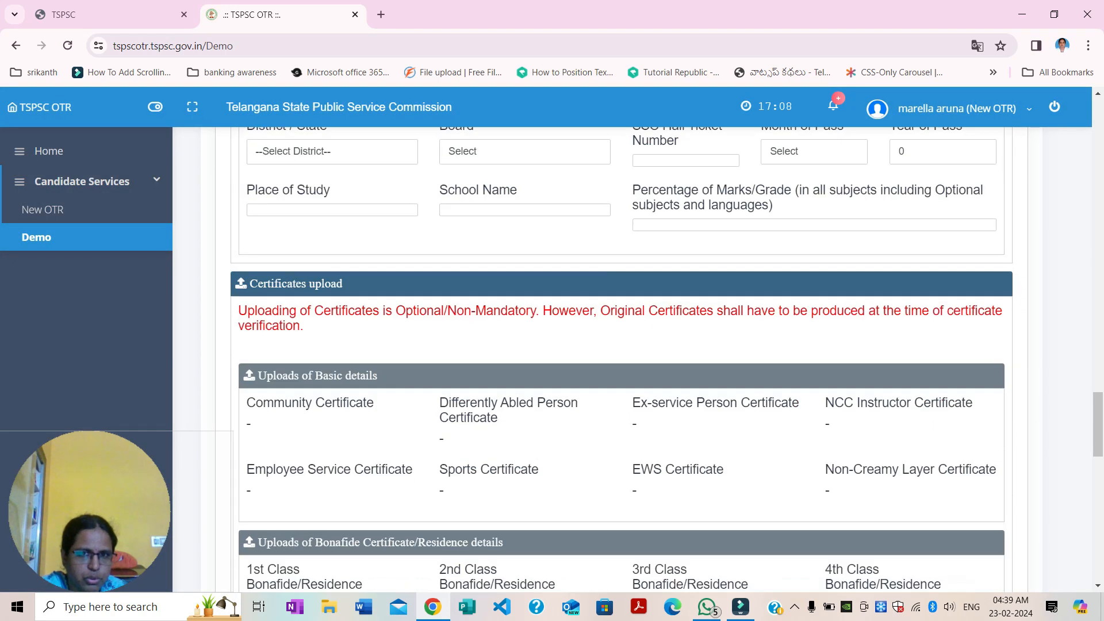
{"action": "scroll", "coordinate": [622, 356], "scroll_direction": "down", "scroll_amount": 7}
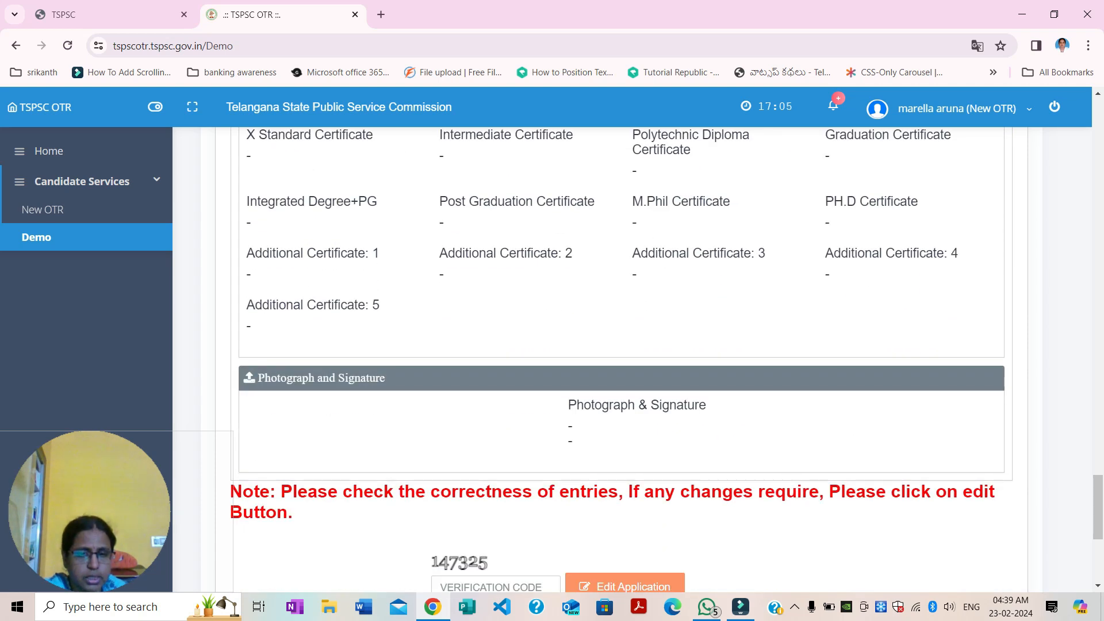
{"action": "scroll", "coordinate": [621, 357], "scroll_direction": "down", "scroll_amount": 4}
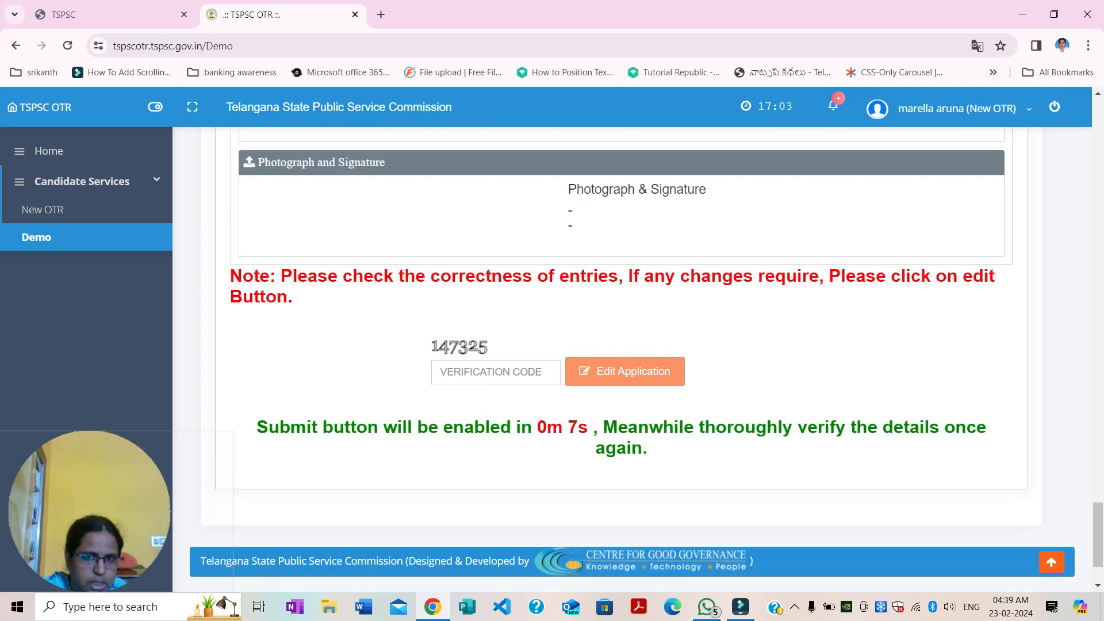
{"action": "left_click", "coordinate": [496, 372]}
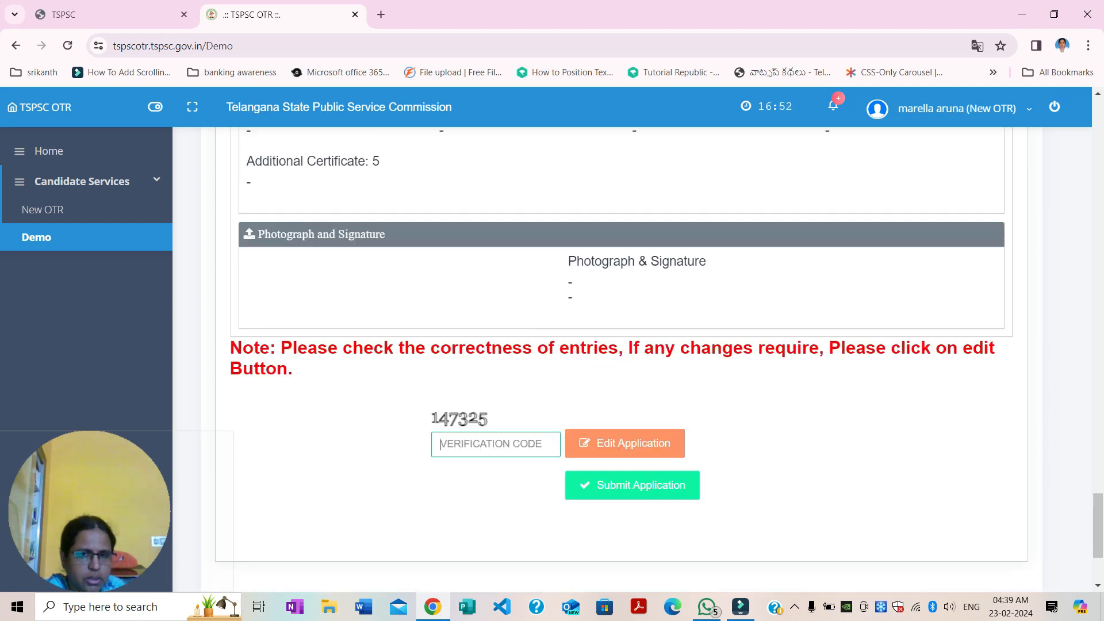
{"action": "scroll", "coordinate": [647, 359], "scroll_direction": "down", "scroll_amount": 3}
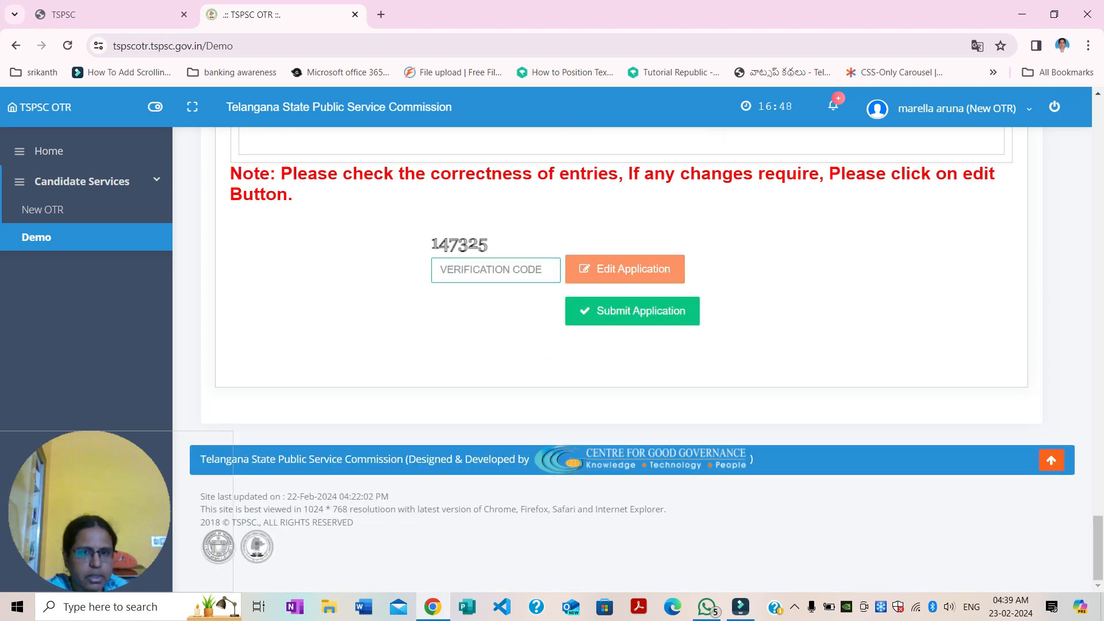
{"action": "scroll", "coordinate": [659, 359], "scroll_direction": "up", "scroll_amount": 15}
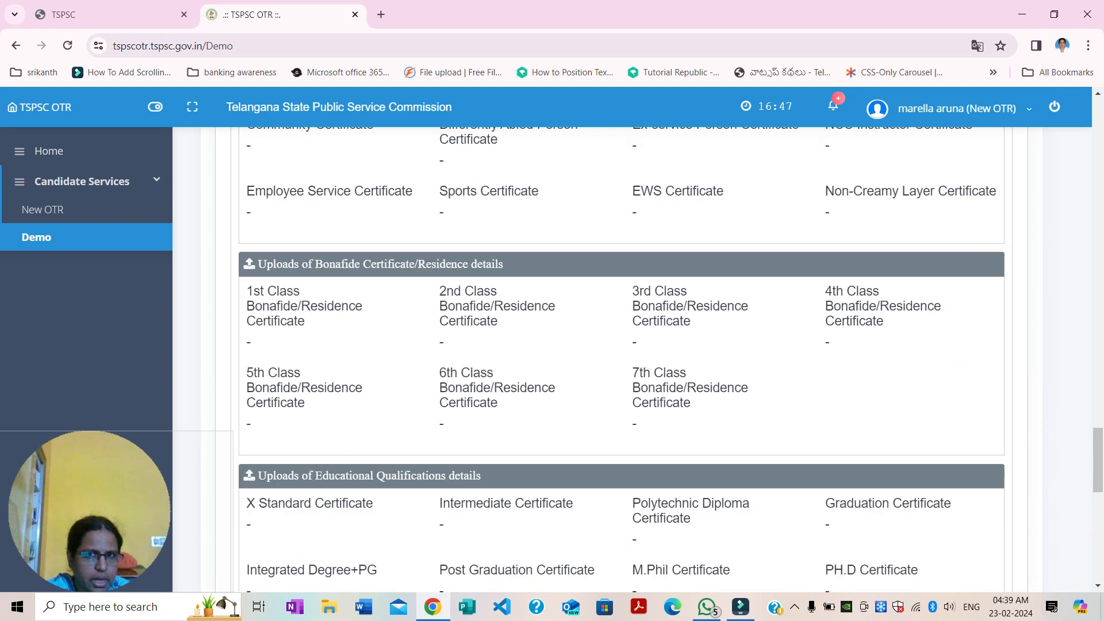
{"action": "scroll", "coordinate": [621, 359], "scroll_direction": "up", "scroll_amount": 15}
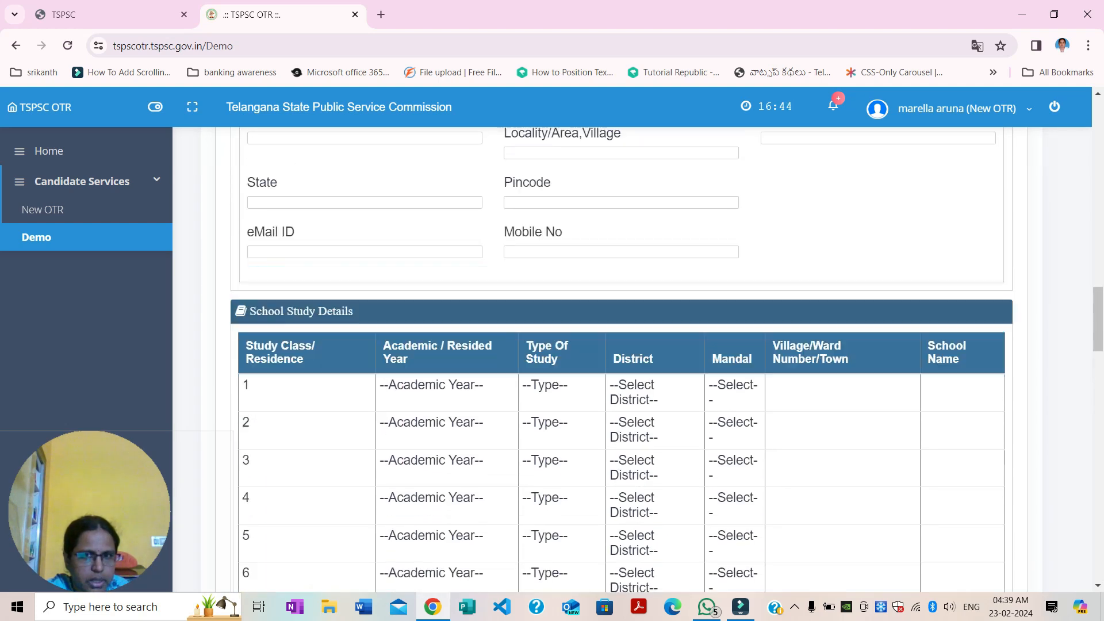
{"action": "scroll", "coordinate": [621, 359], "scroll_direction": "up", "scroll_amount": 15}
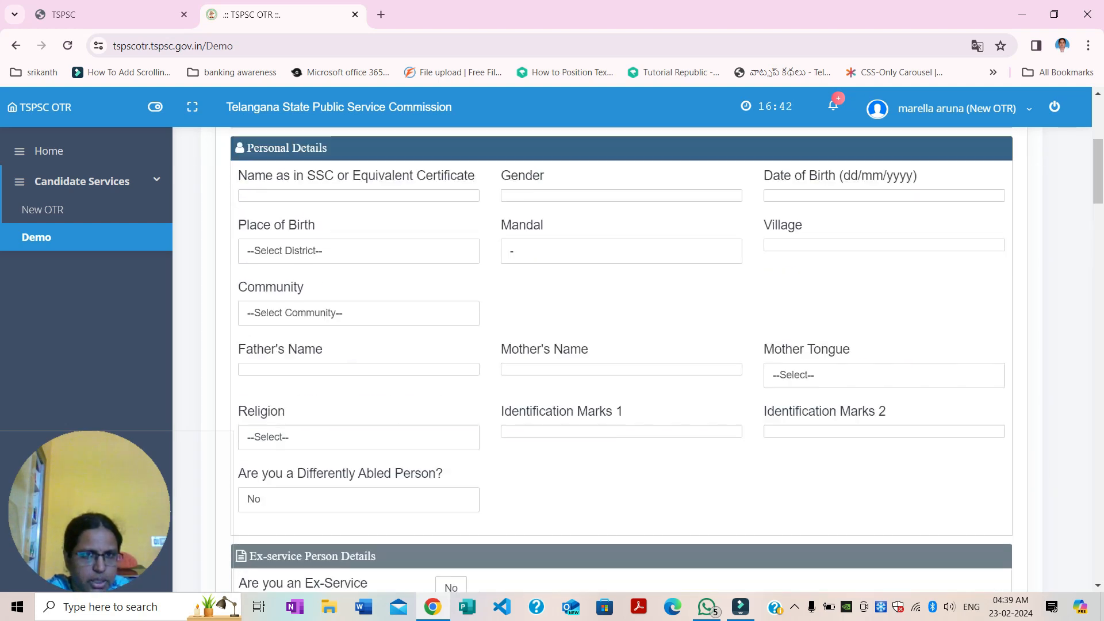
{"action": "scroll", "coordinate": [621, 360], "scroll_direction": "up", "scroll_amount": 1}
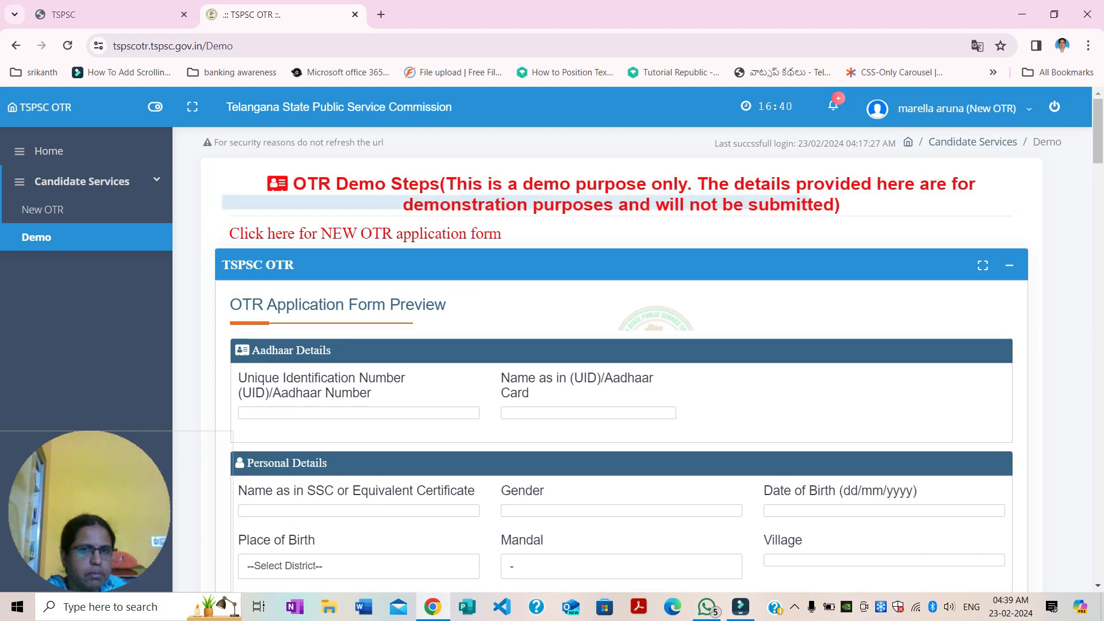